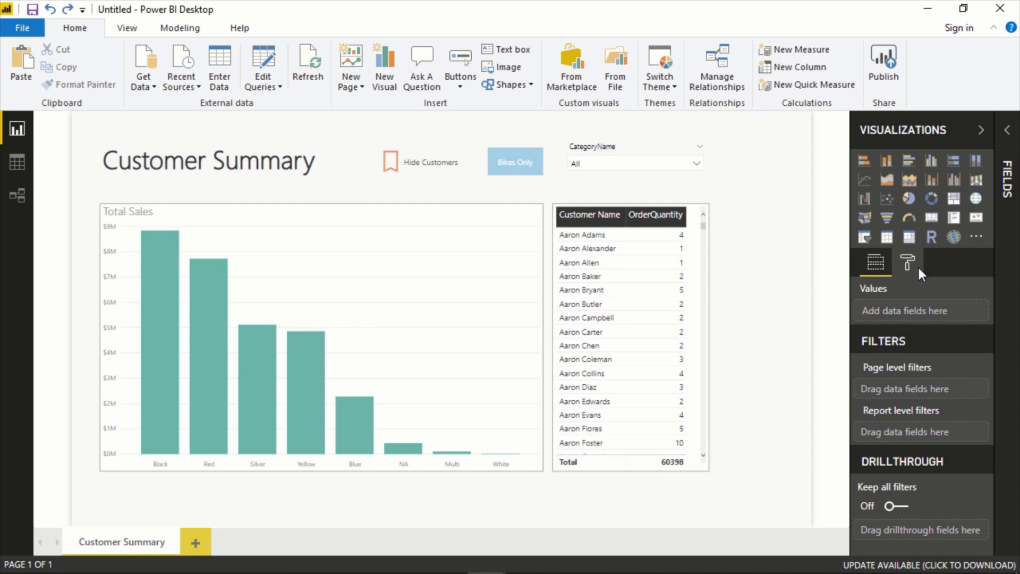
- Select the Total Sales column chart to show its Color axis and UnitPrice value fields
click(445, 269)
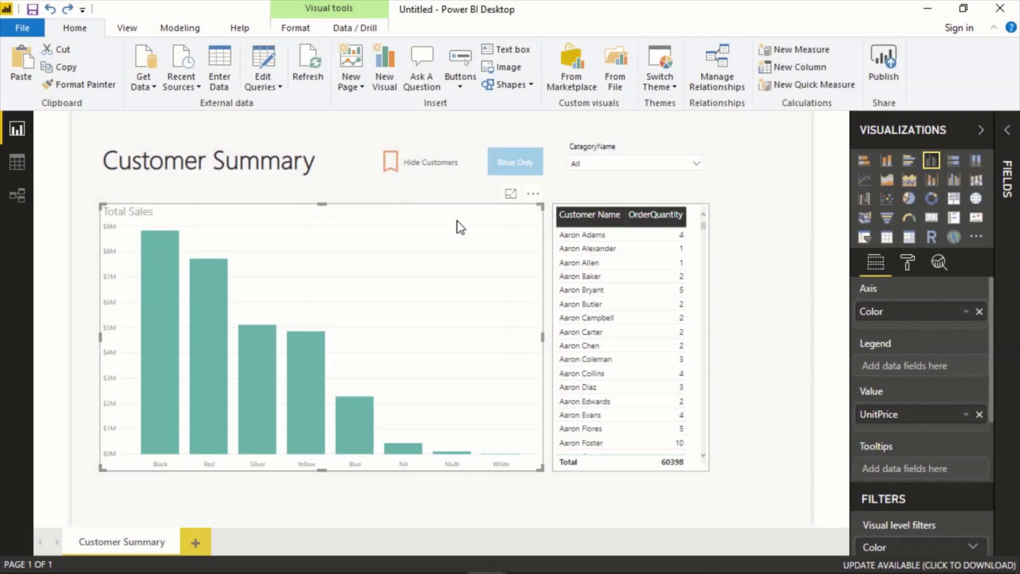
click(593, 166)
click(585, 193)
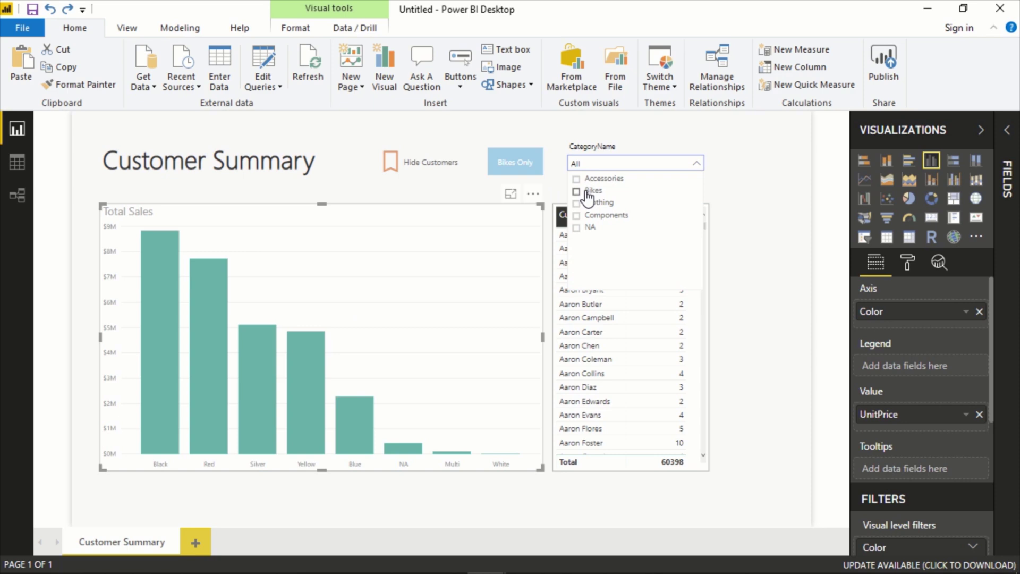
ctrl+click(588, 203)
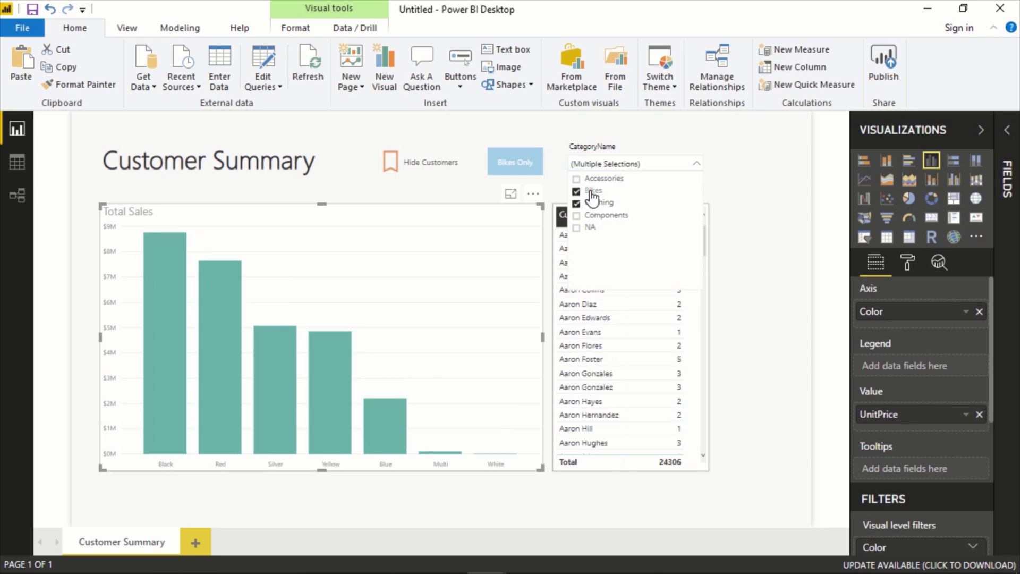
ctrl+click(591, 191)
click(588, 203)
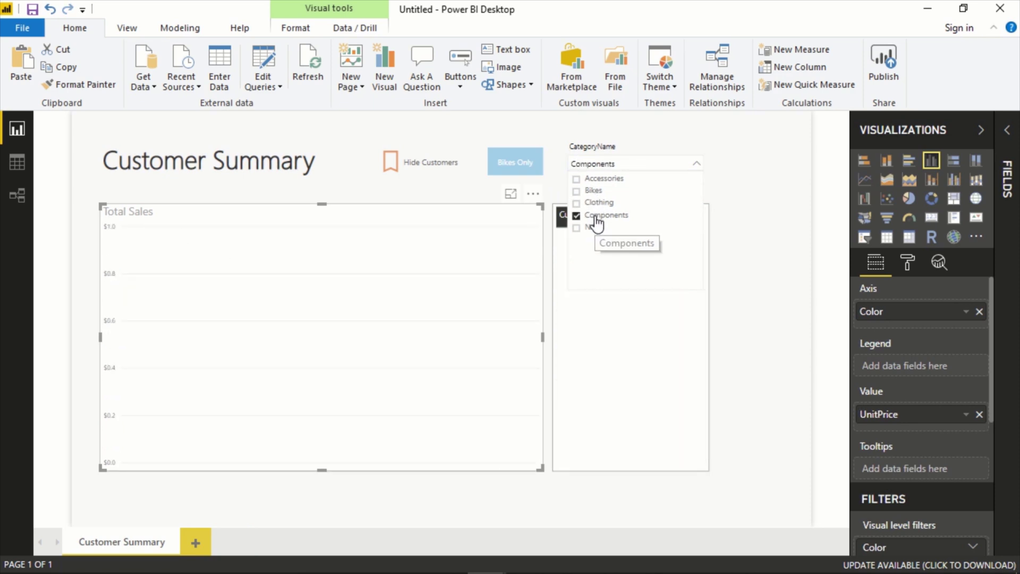
ctrl+click(594, 215)
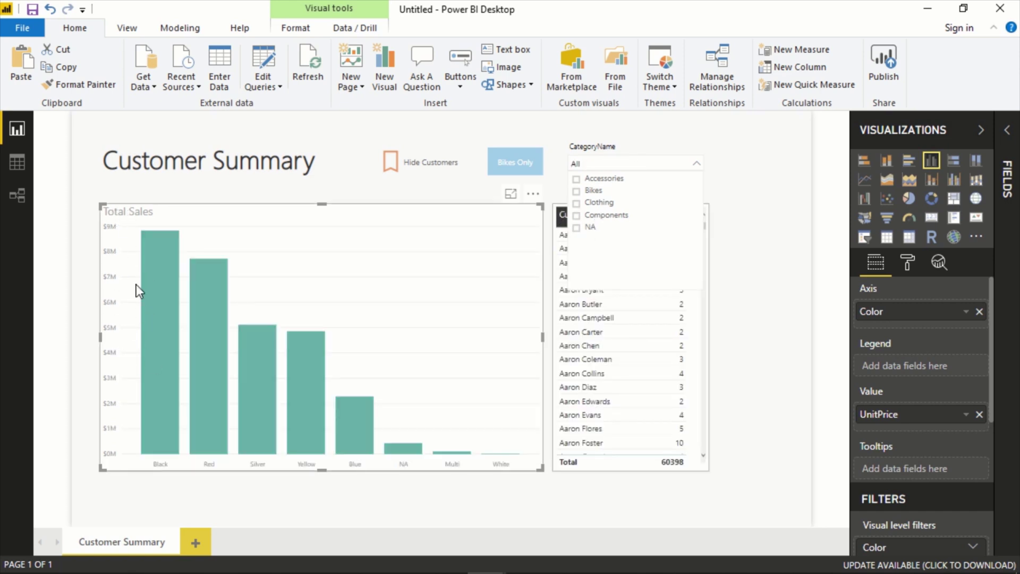
click(638, 163)
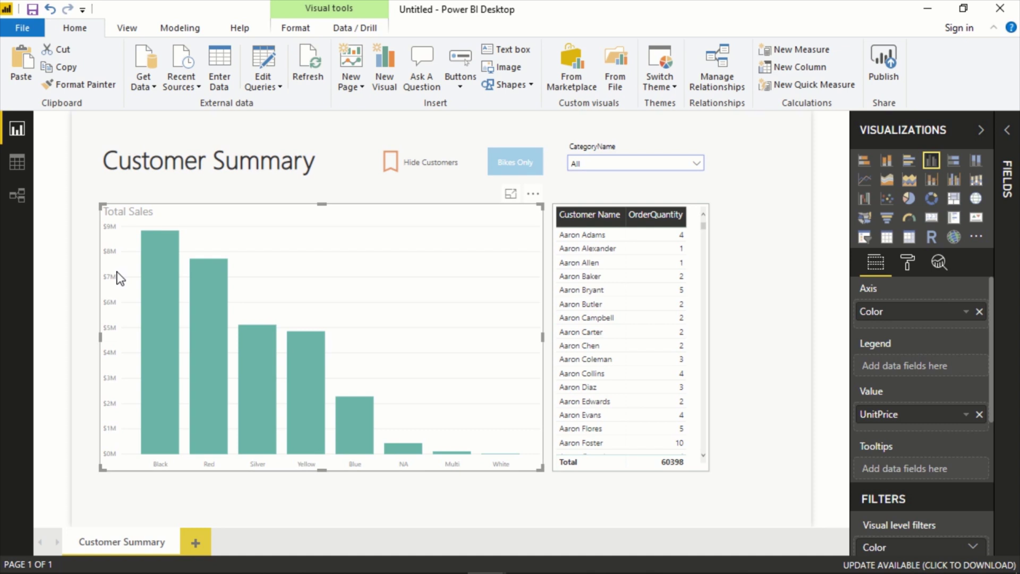
scroll(622, 239, down, 1)
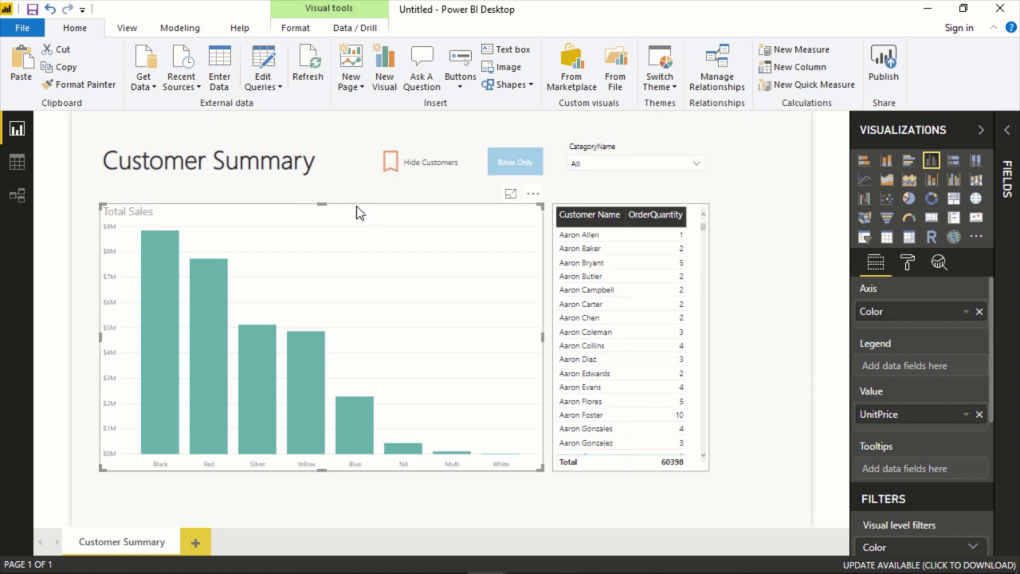
- Set the Total Sales Y-Axis to start at 0 and end at 10,000,000
click(899, 266)
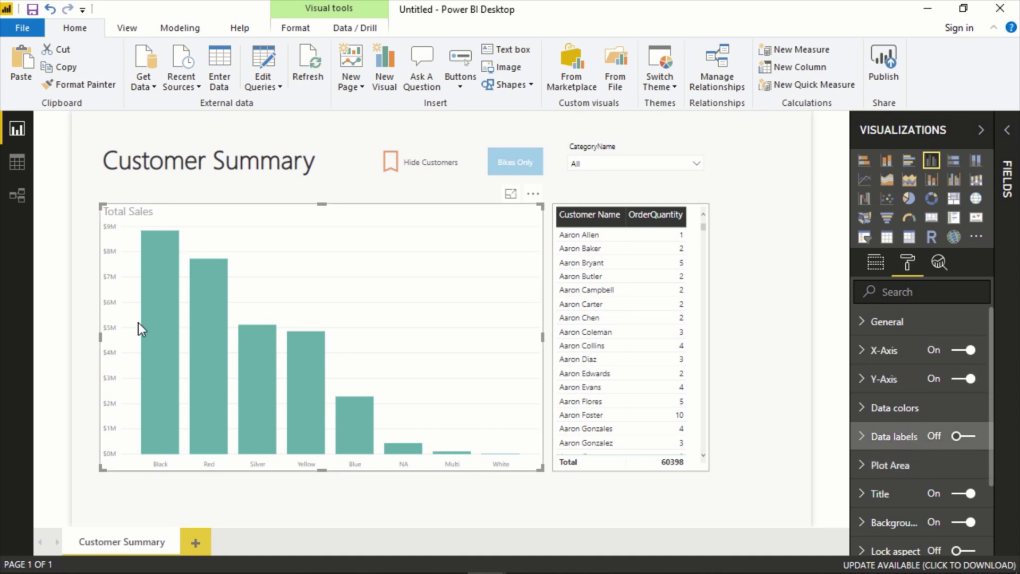
click(911, 380)
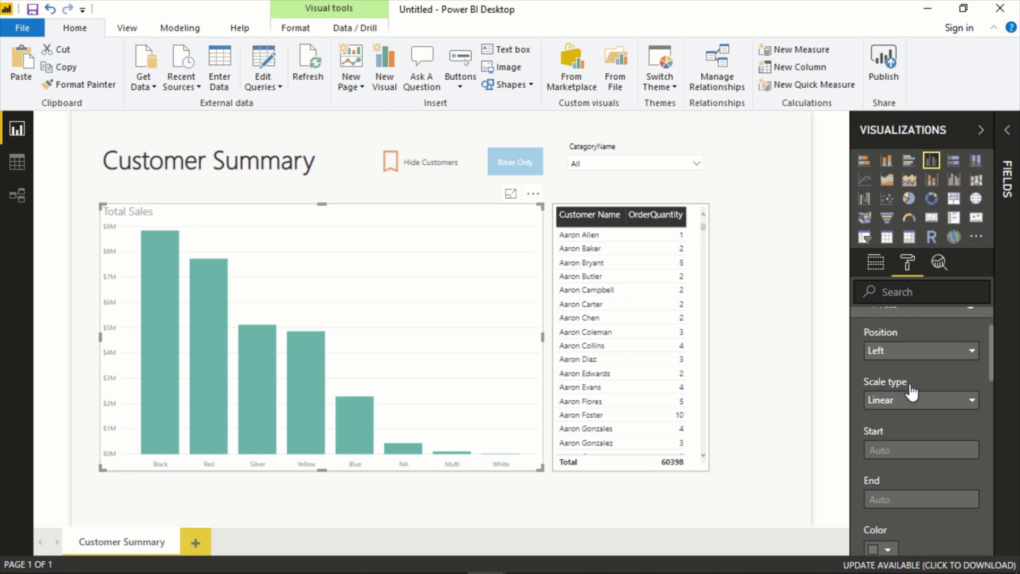
scroll(901, 441, up, 2)
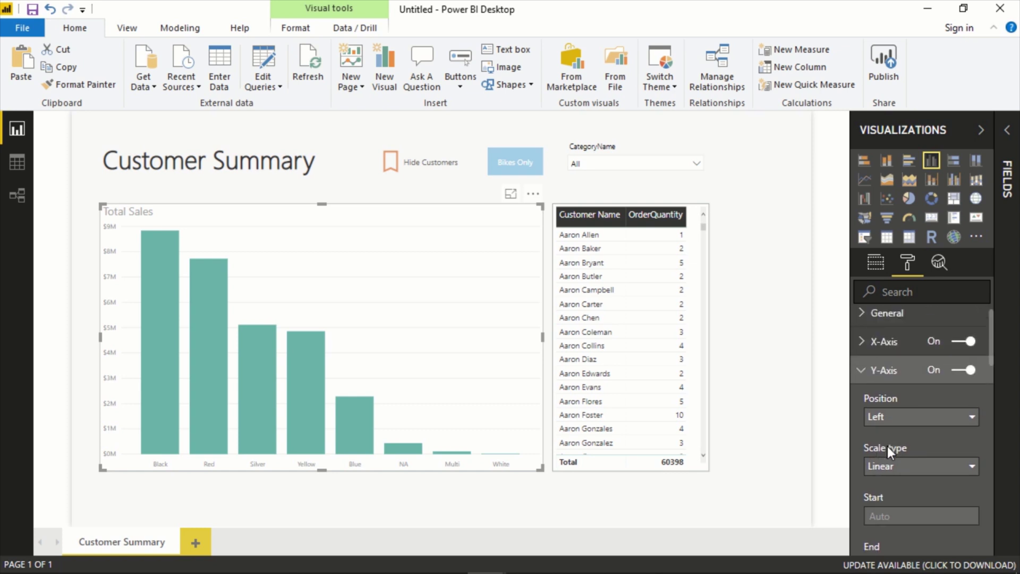
scroll(887, 445, down, 3)
scroll(917, 459, down, 1)
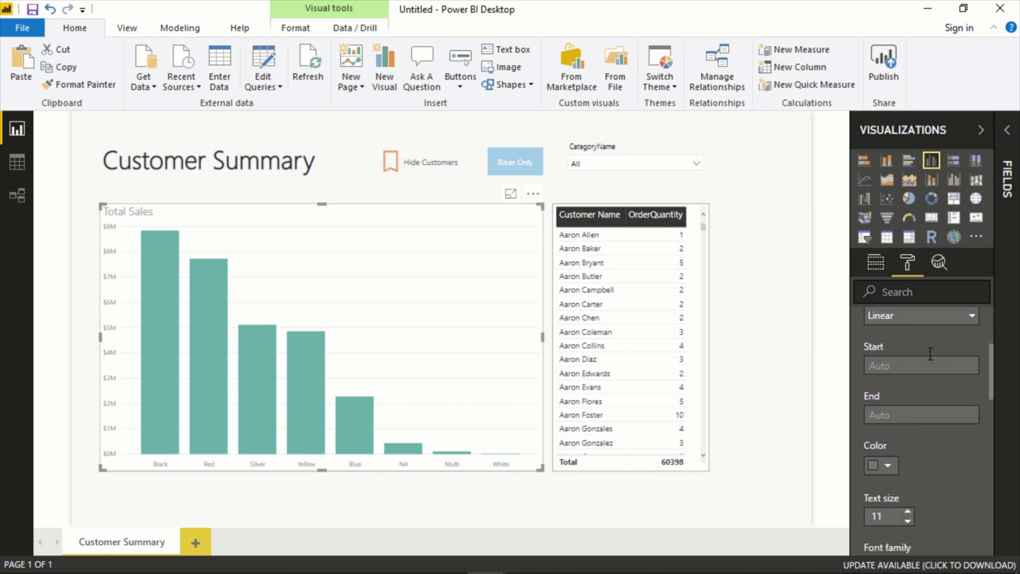
click(912, 369)
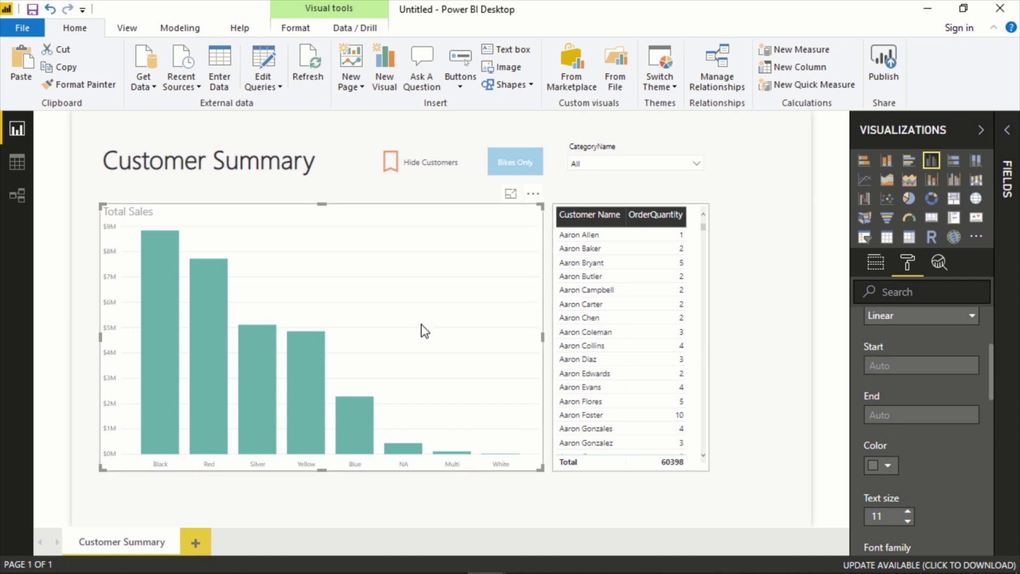
click(892, 361)
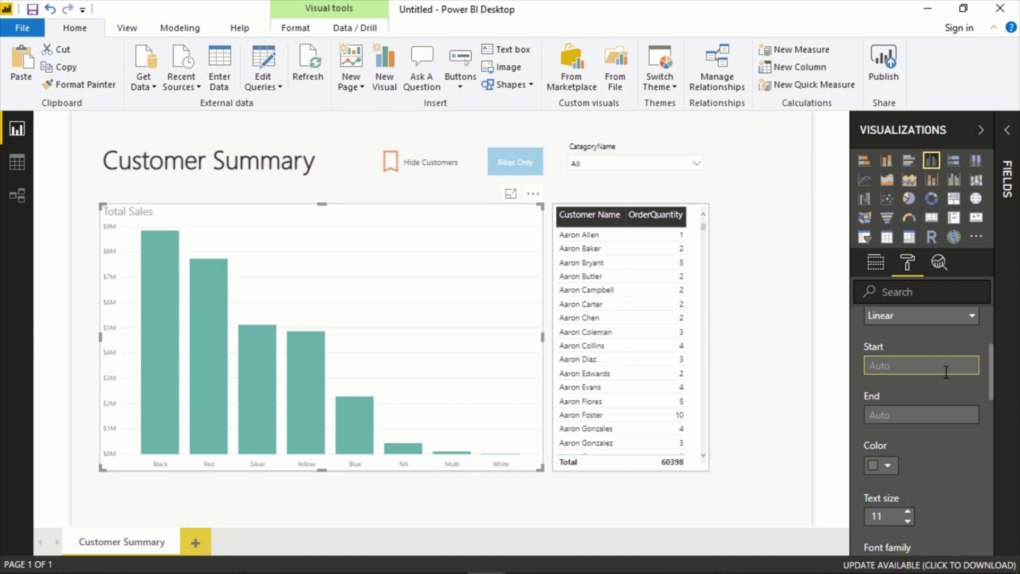
text(0)
key(Tab)
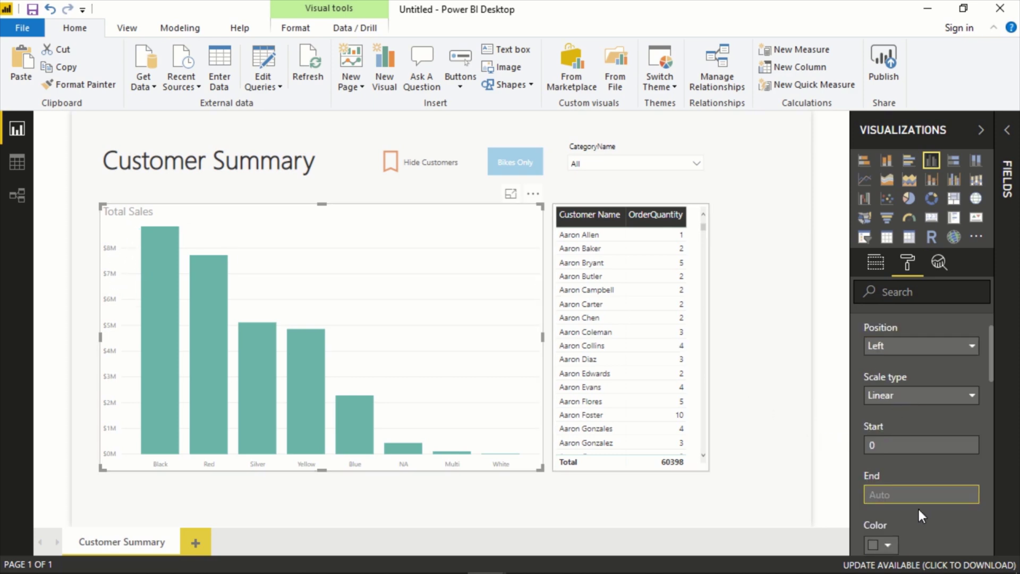
text(10000)
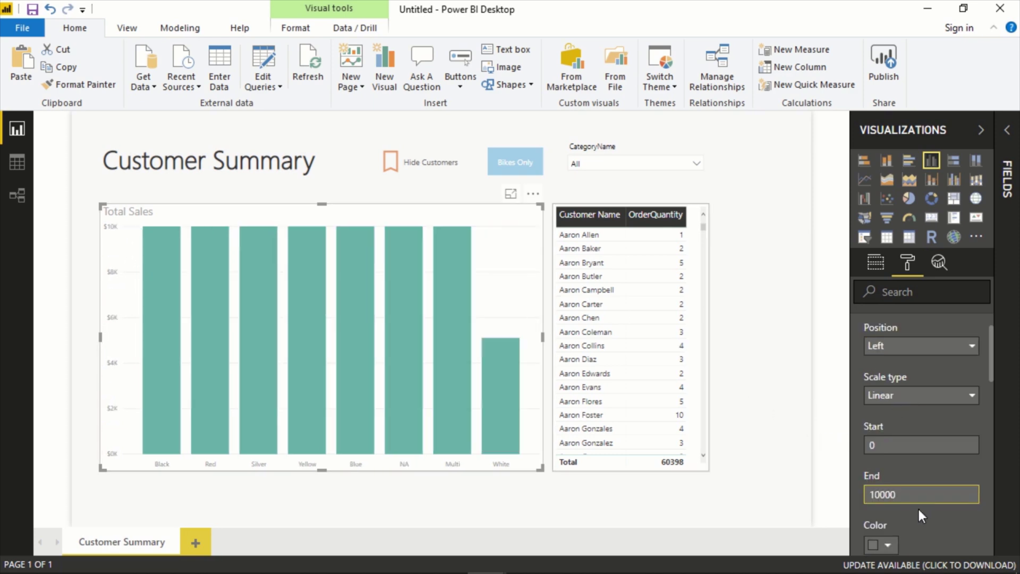
text(000)
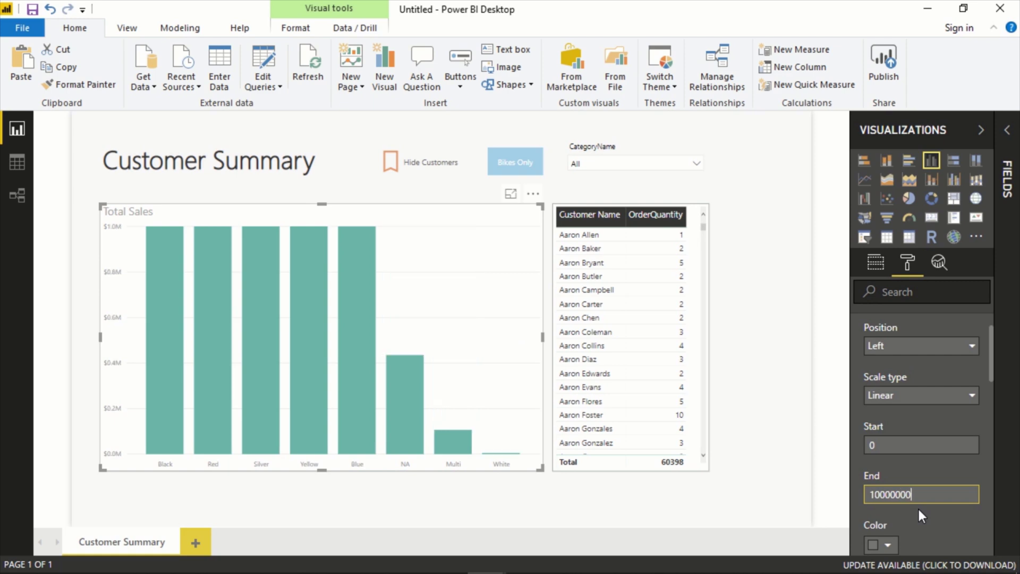
click(791, 362)
click(607, 161)
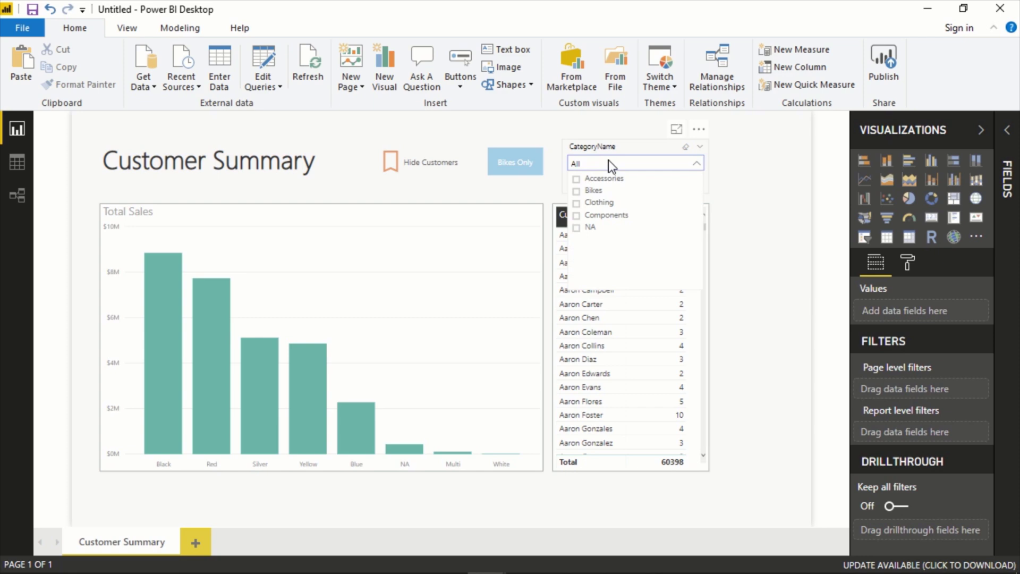
click(598, 203)
click(597, 203)
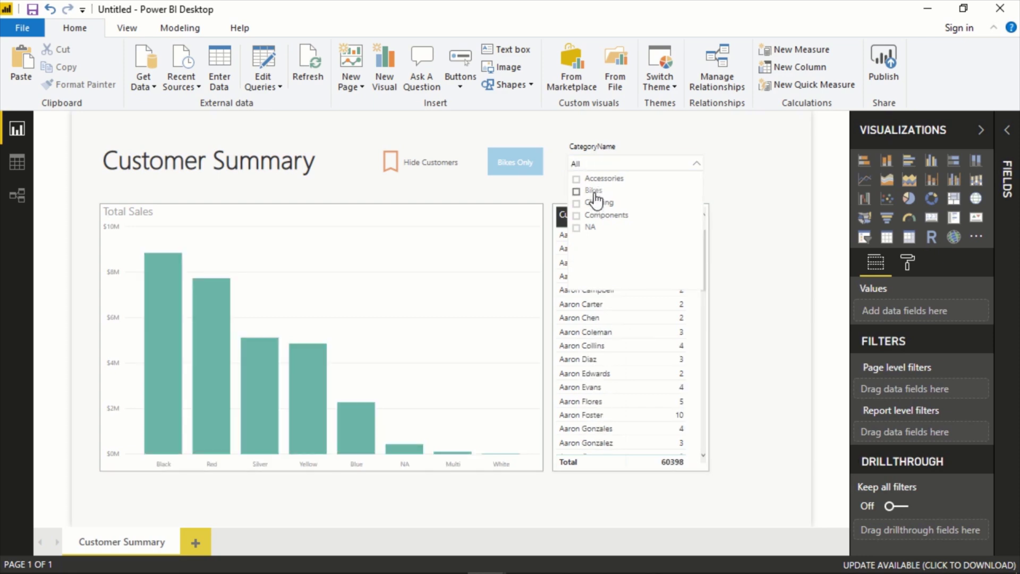
click(595, 194)
click(582, 215)
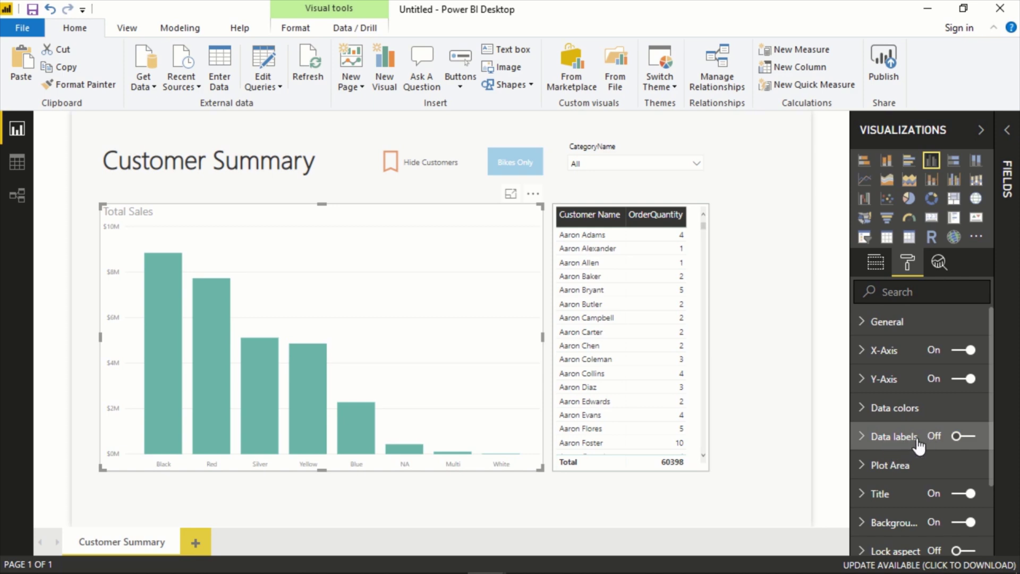
- Turn on Total Sales data labels, trying Inside Center and Outside End before choosing Auto position
click(968, 437)
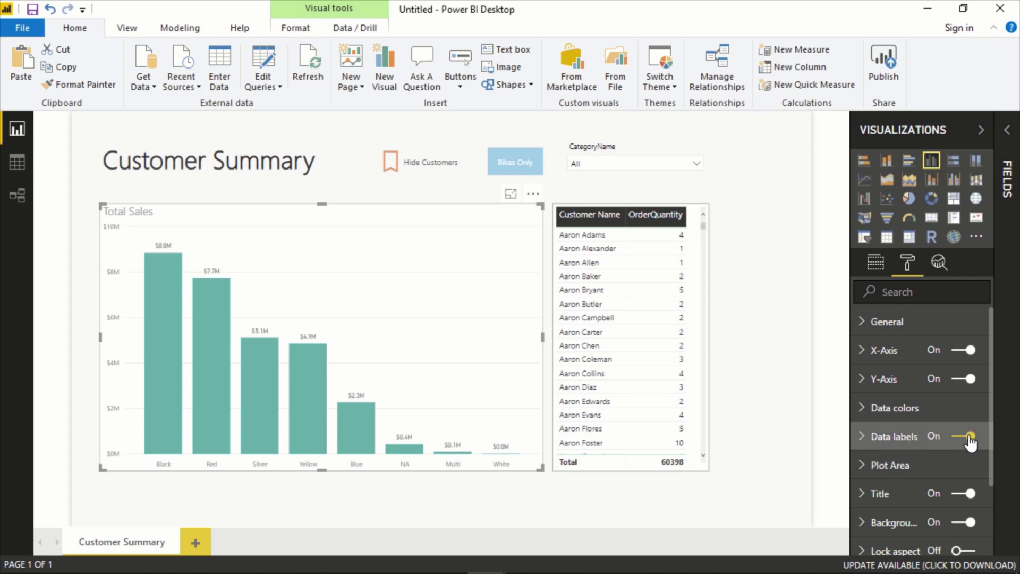
click(910, 437)
scroll(911, 439, down, 2)
scroll(911, 440, down, 2)
scroll(920, 447, down, 1)
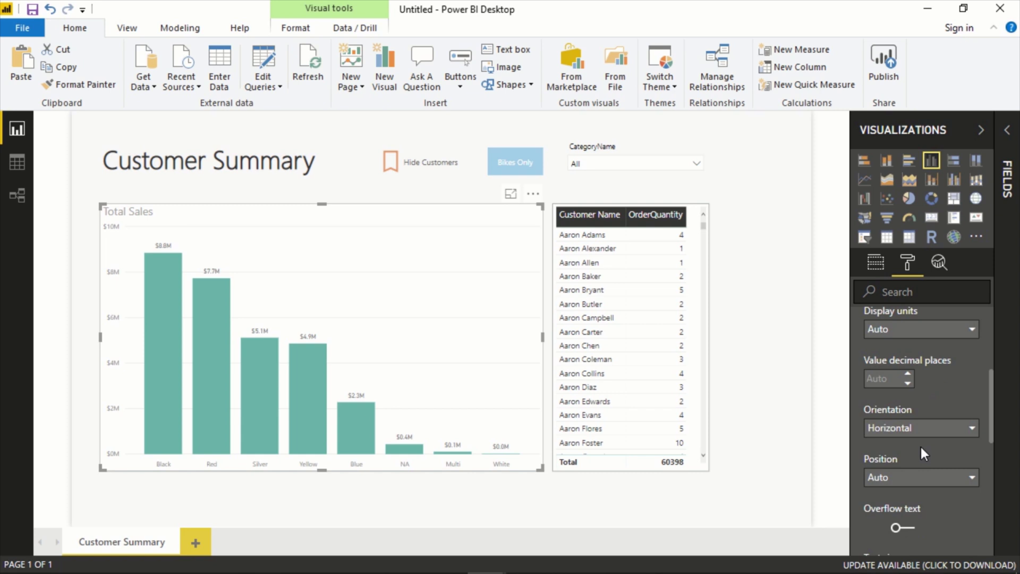
scroll(921, 448, down, 1)
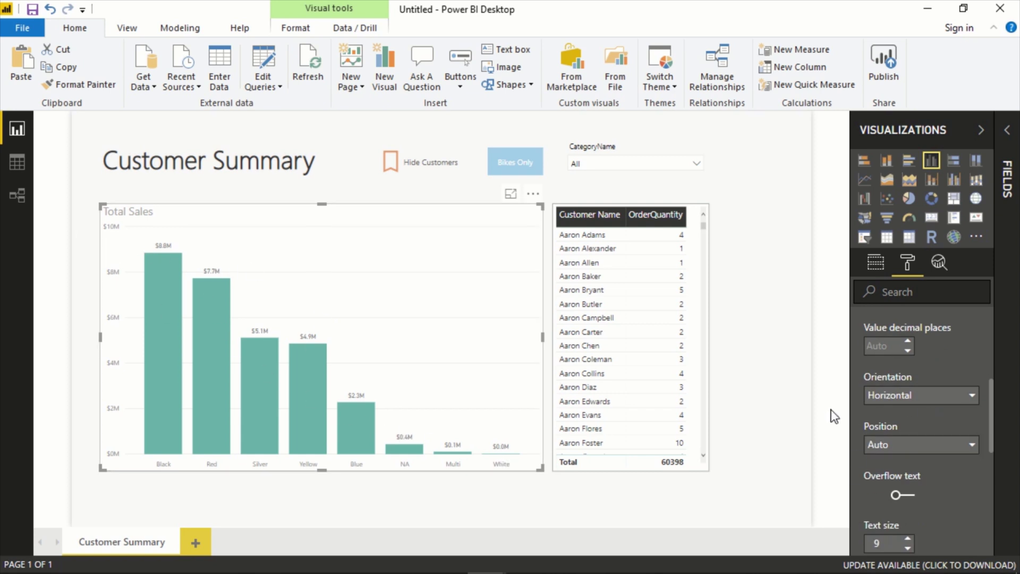
click(893, 445)
click(922, 514)
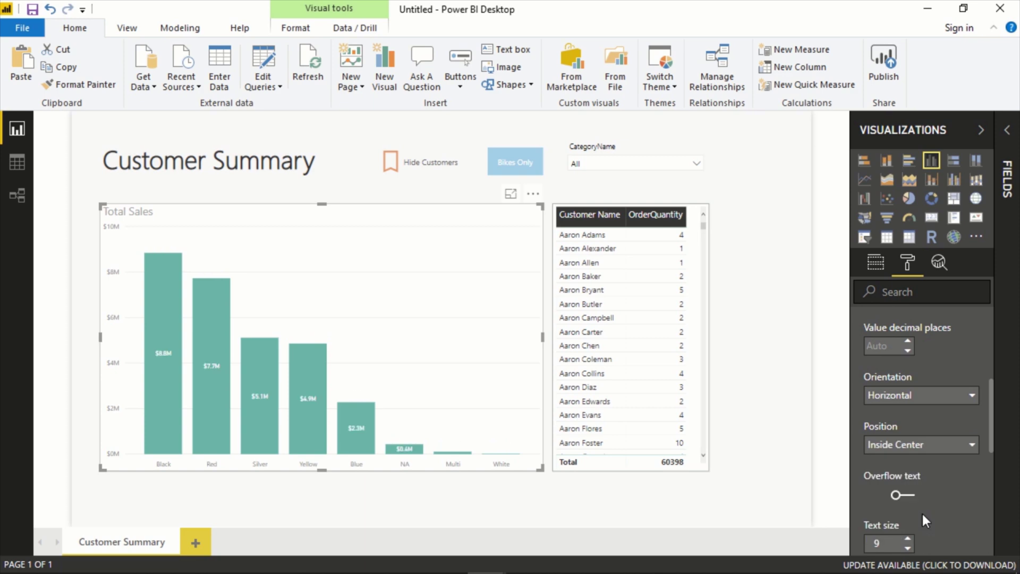
click(917, 444)
click(906, 497)
click(906, 515)
click(917, 444)
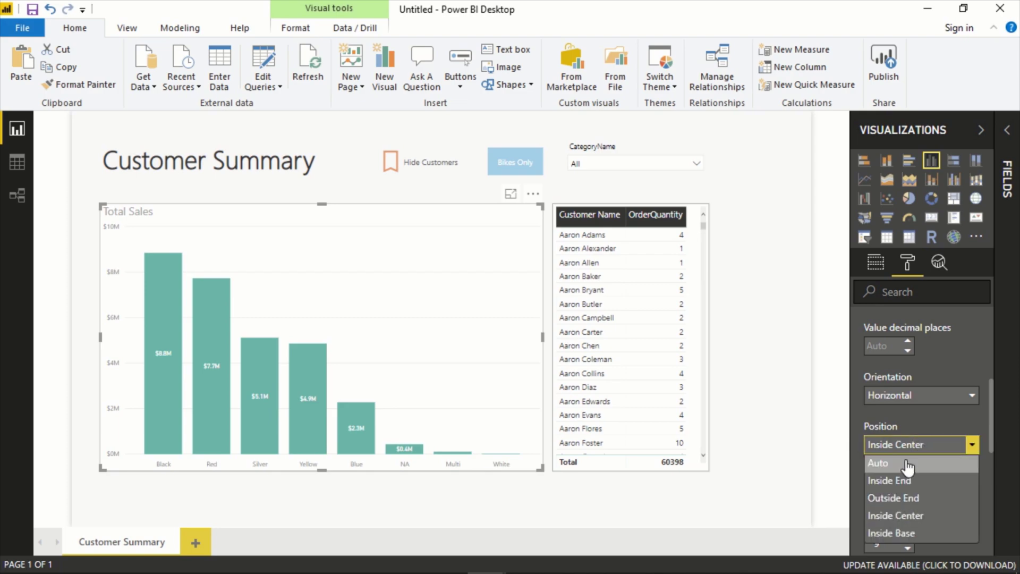
click(904, 462)
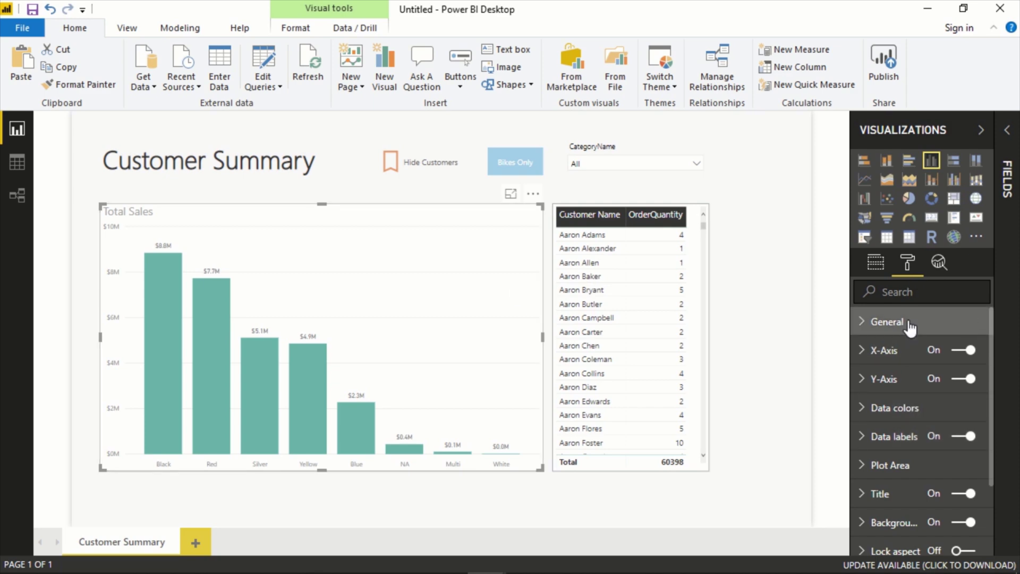
- Add the Product table's Color field to the Total Sales chart's Legend well
click(877, 266)
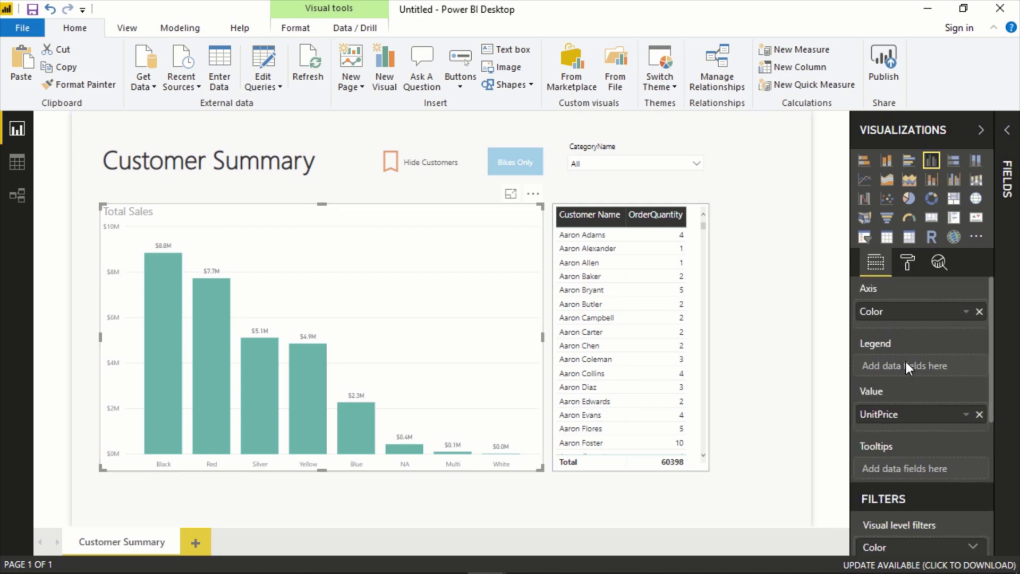
click(994, 224)
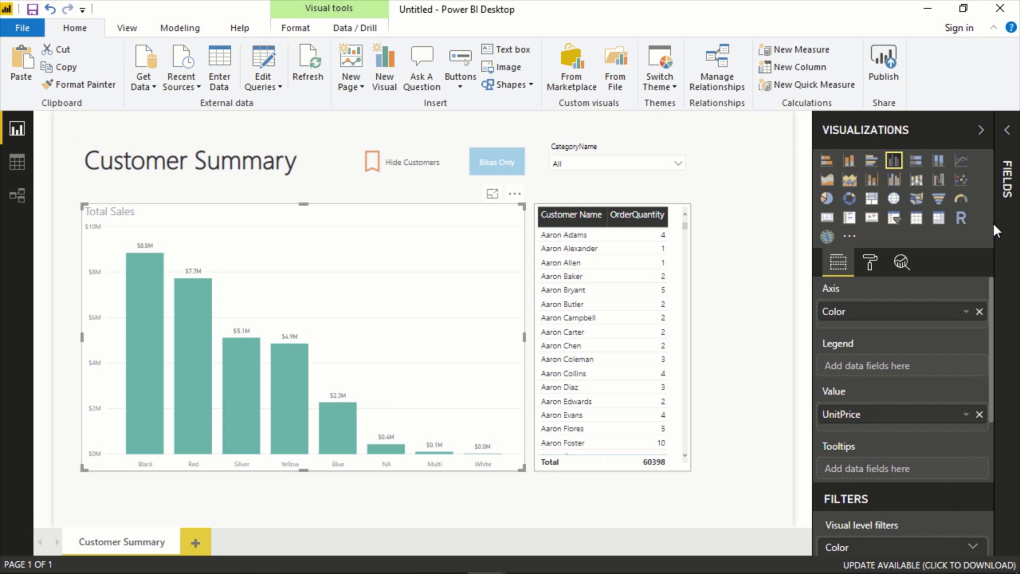
click(1008, 178)
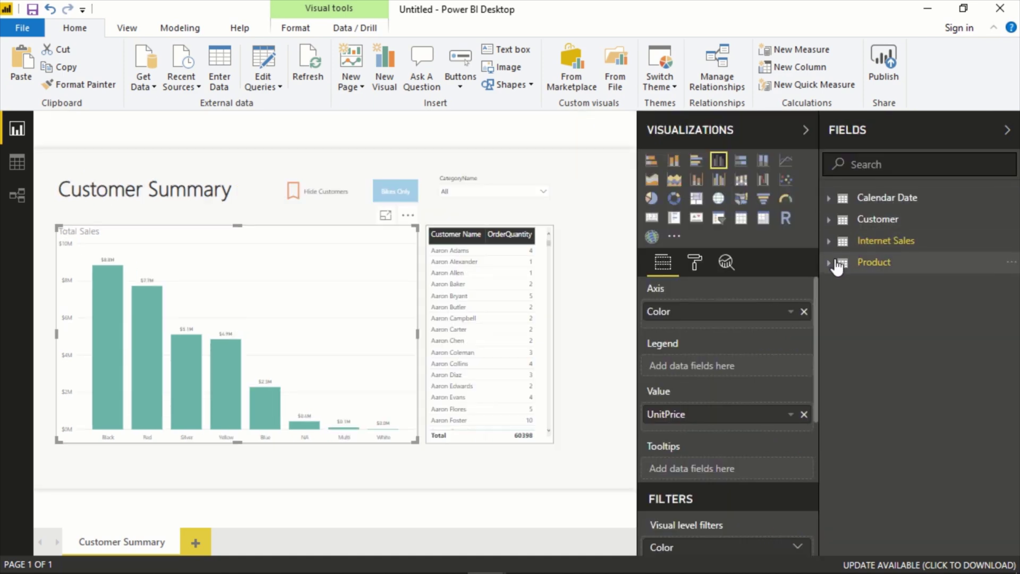
click(832, 262)
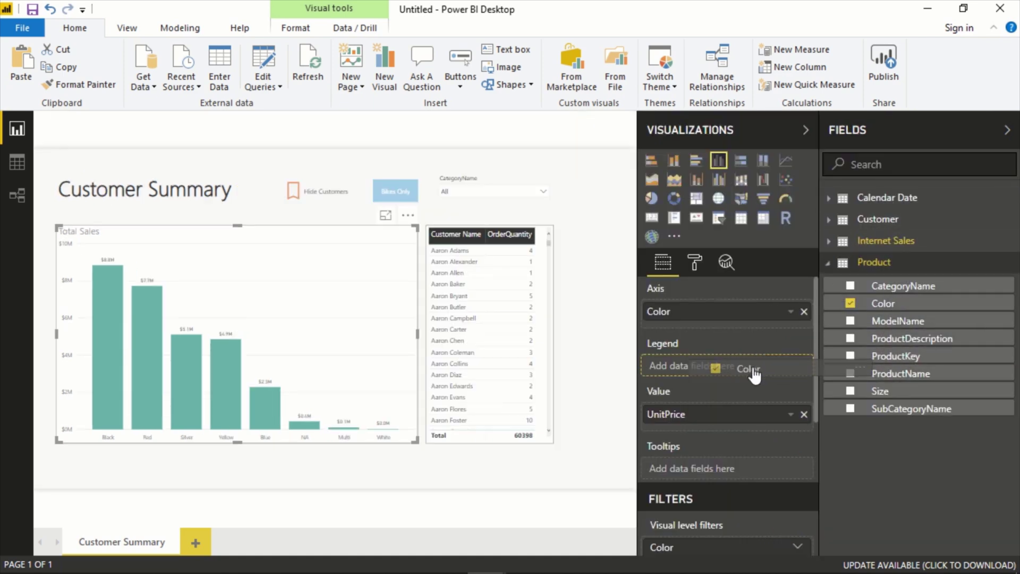
drag(885, 304, 753, 368)
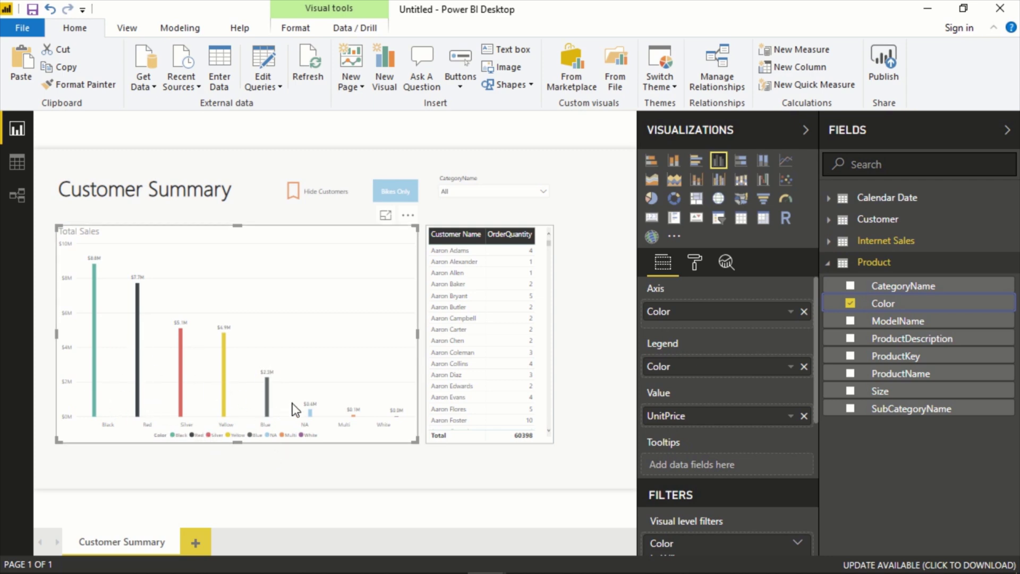
- Highlight the Red bar through its legend item, then clear the highlight
click(194, 435)
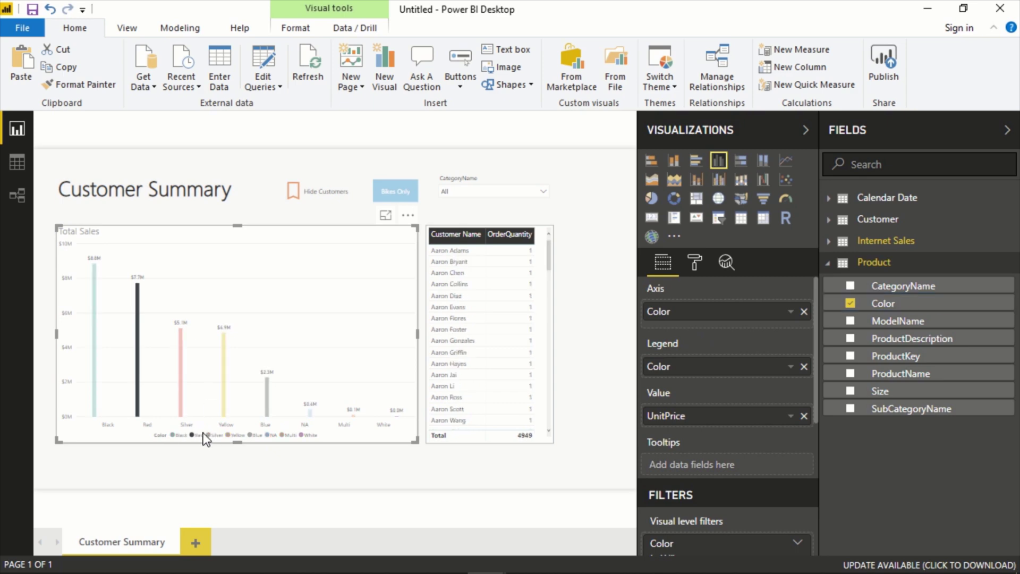
click(203, 434)
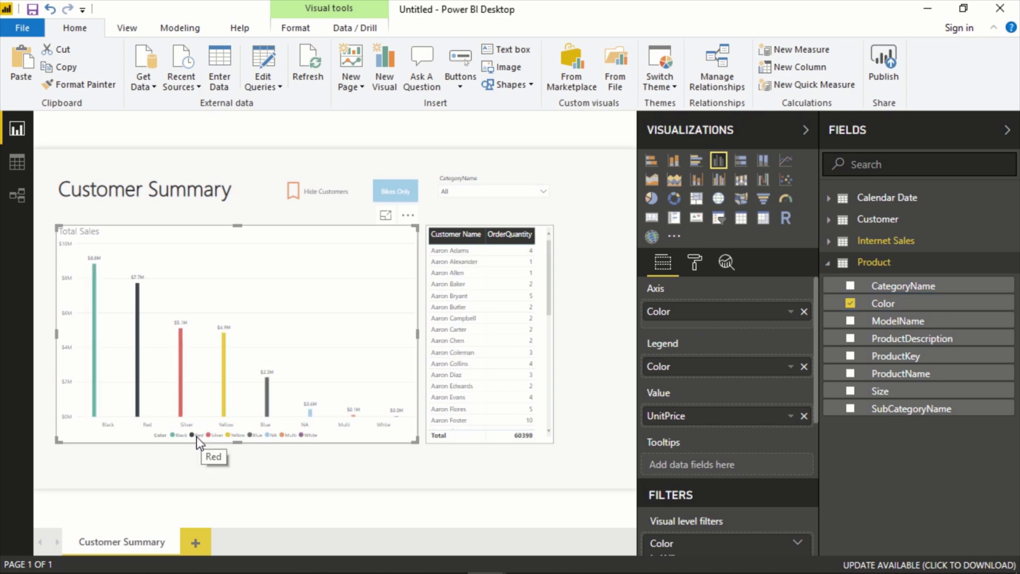
click(705, 261)
click(785, 350)
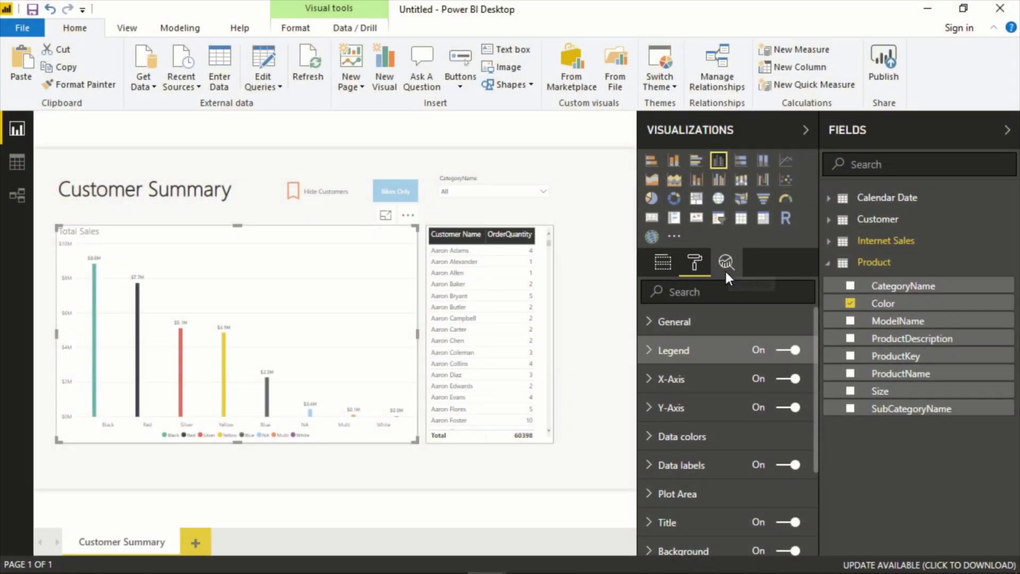
- Add a median reference line to the Total Sales chart and name it Median
click(721, 264)
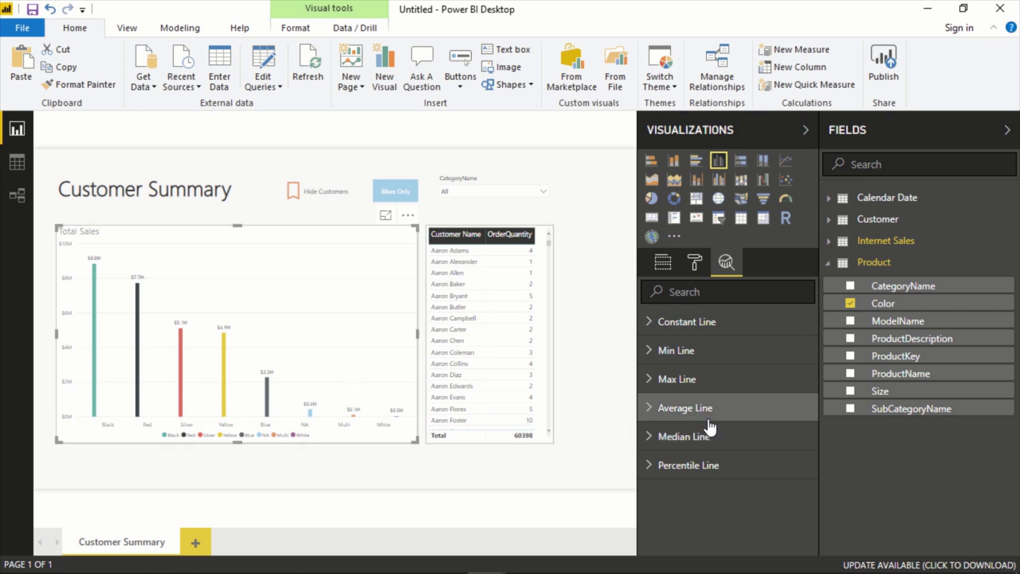
click(723, 436)
click(678, 394)
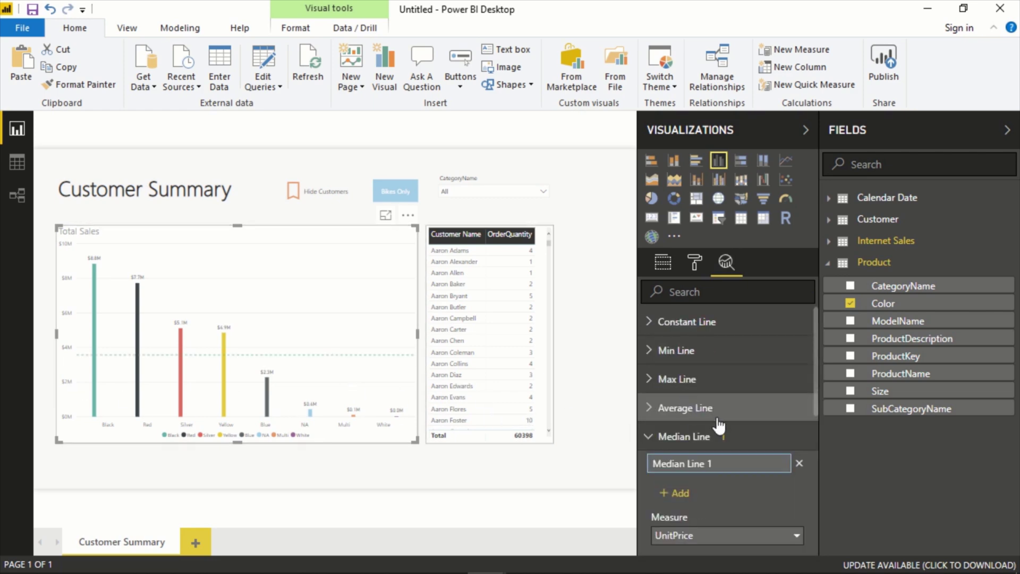
scroll(742, 452, down, 1)
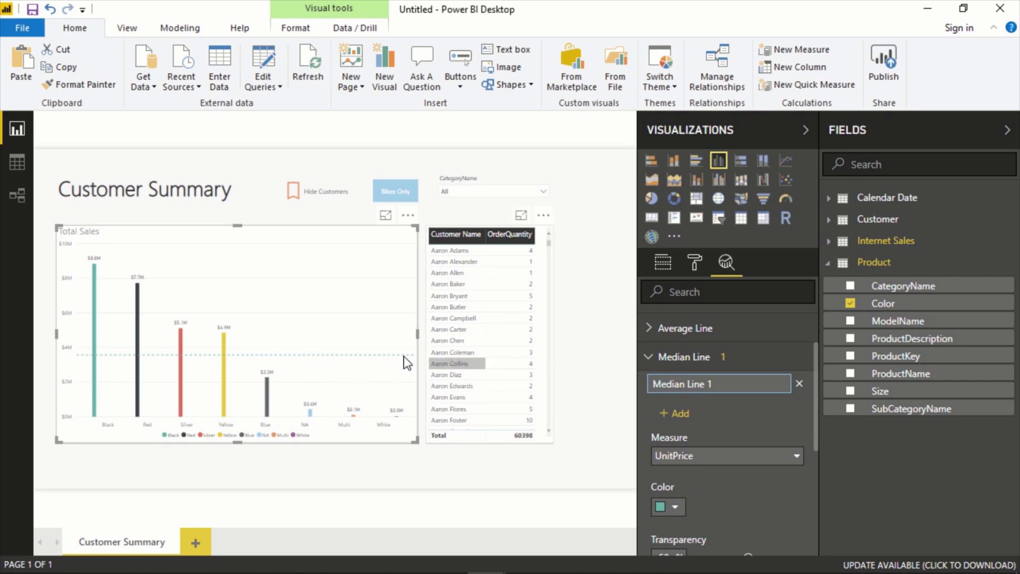
double_click(681, 387)
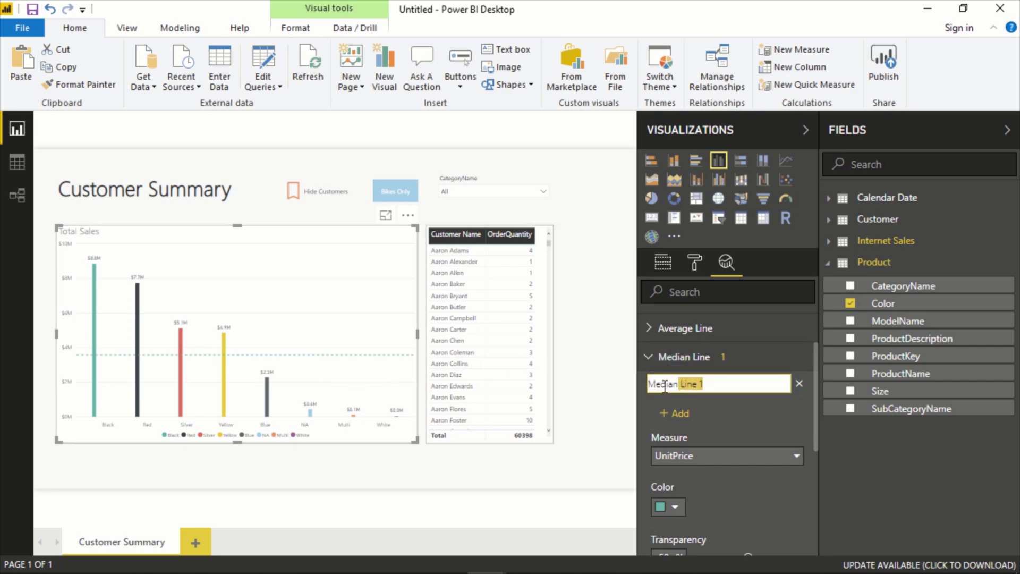
key(Return)
scroll(728, 455, down, 2)
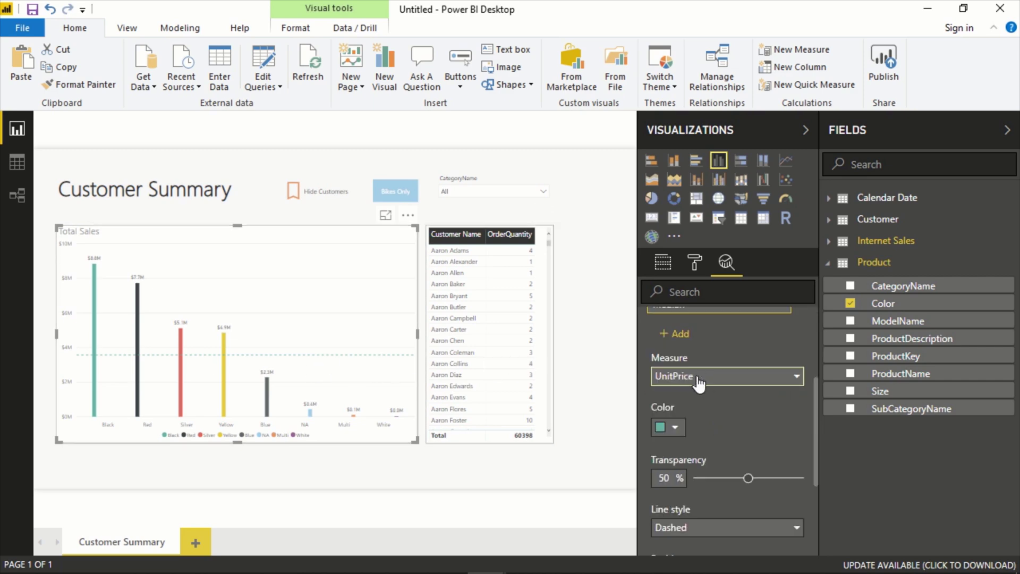
scroll(698, 383, up, 2)
scroll(698, 446, down, 2)
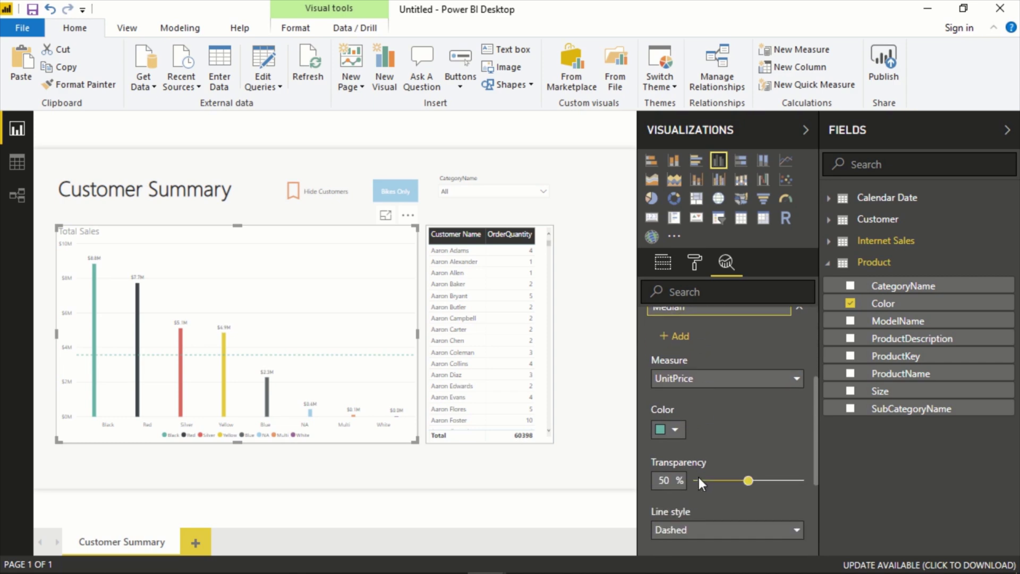
- Make the median line black and dashed, with a Name and Value label on the right
click(676, 427)
scroll(730, 437, down, 2)
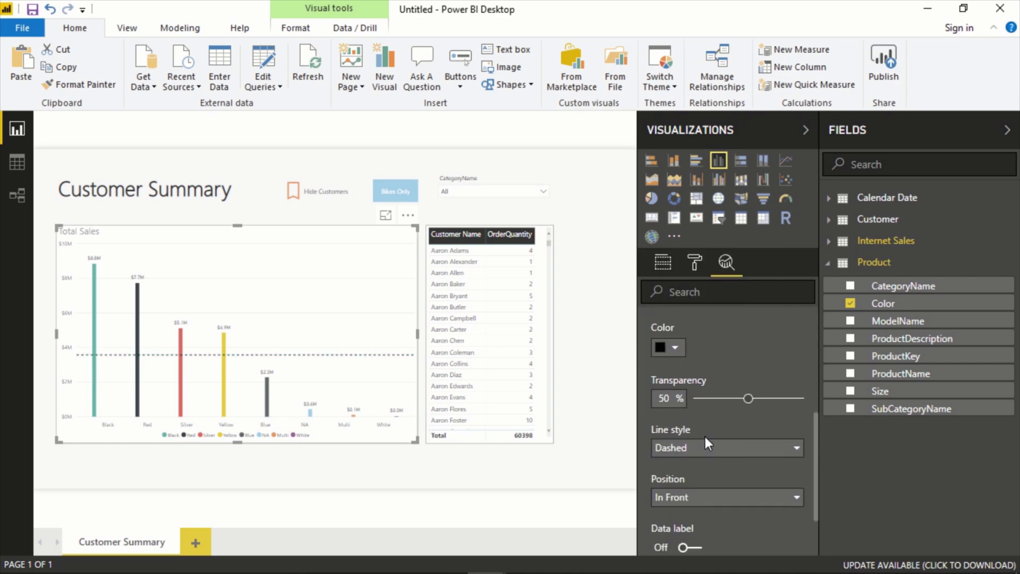
click(701, 447)
click(704, 447)
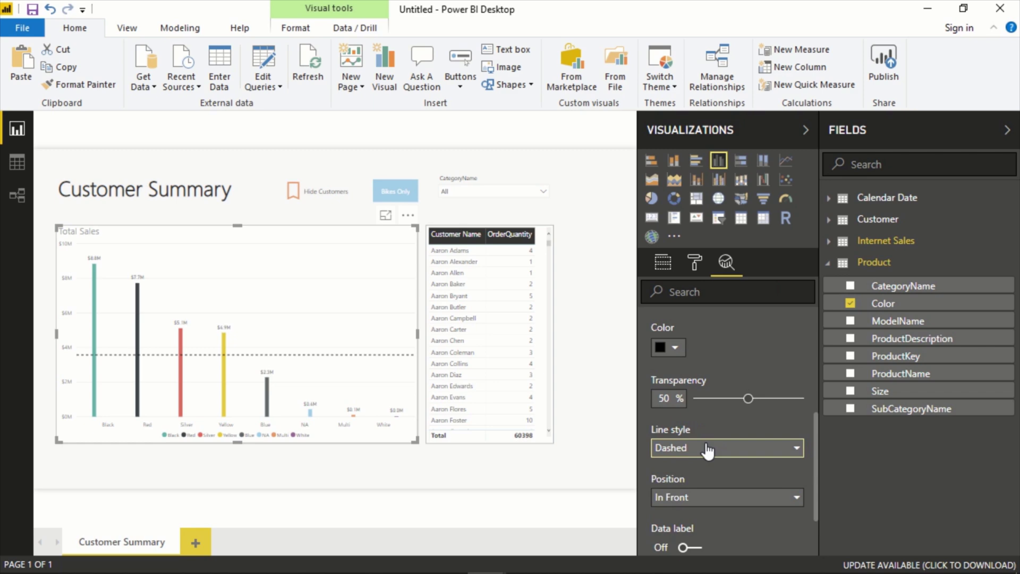
scroll(704, 444, down, 2)
click(690, 469)
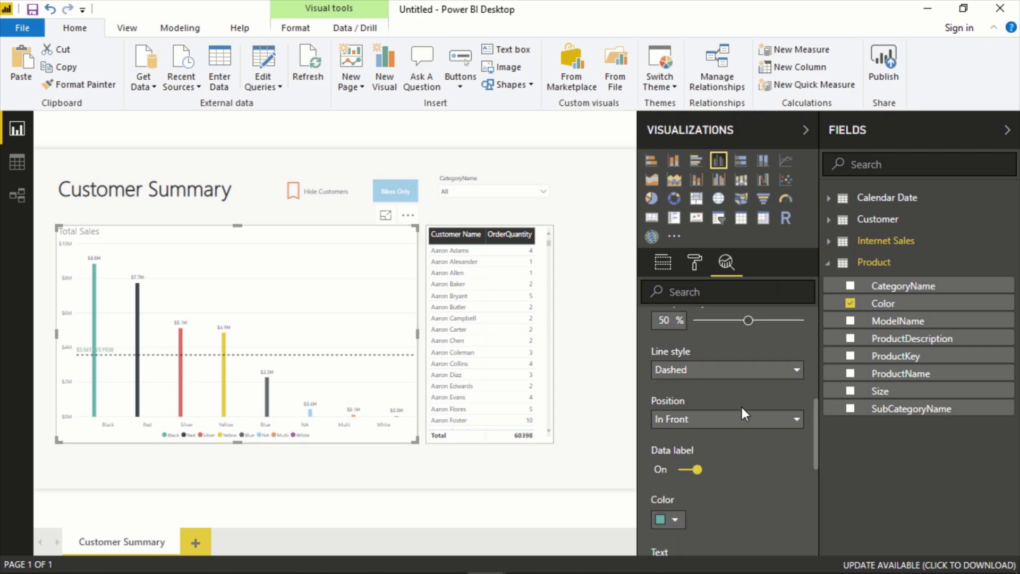
scroll(693, 441, down, 2)
scroll(699, 462, down, 2)
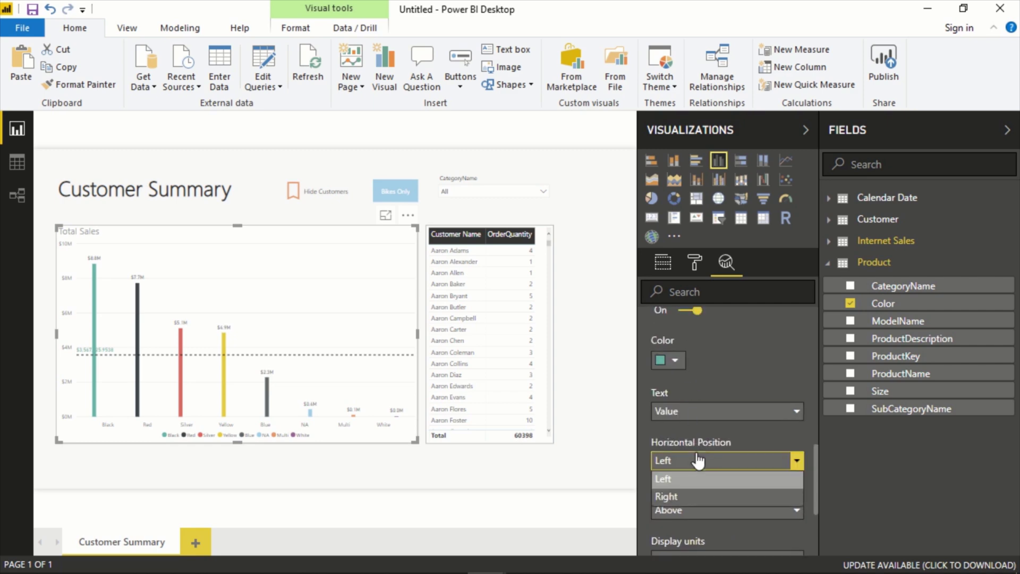
click(691, 495)
click(717, 411)
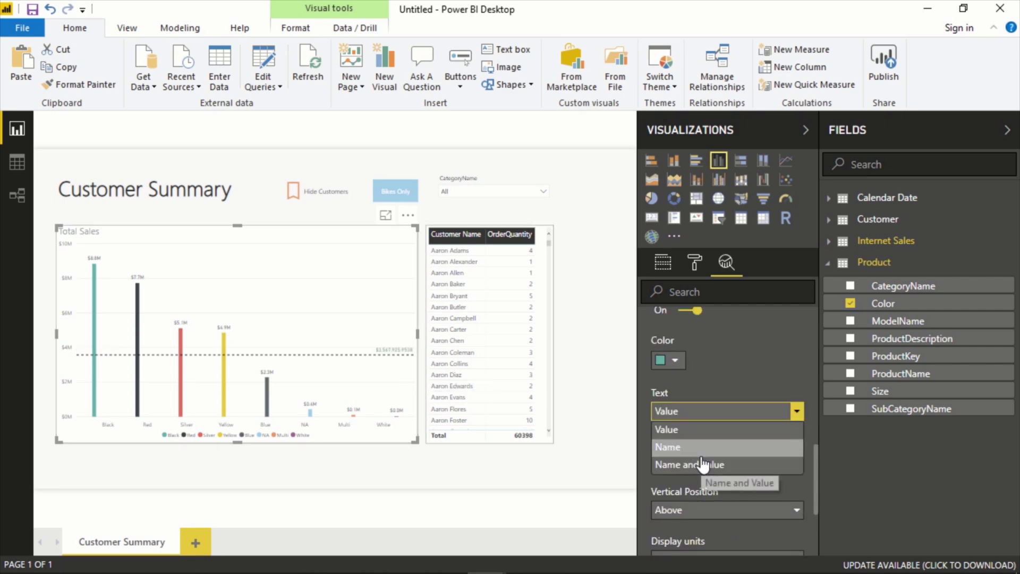
click(701, 465)
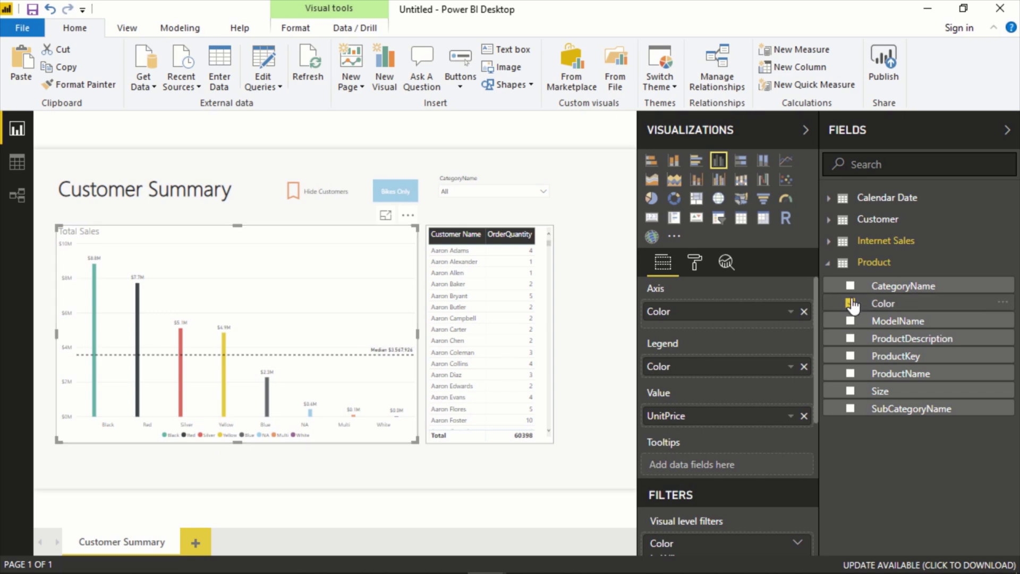
- Add Product's CategoryName to the chart's Tooltips well and rename the field CategoryName
drag(877, 286, 722, 471)
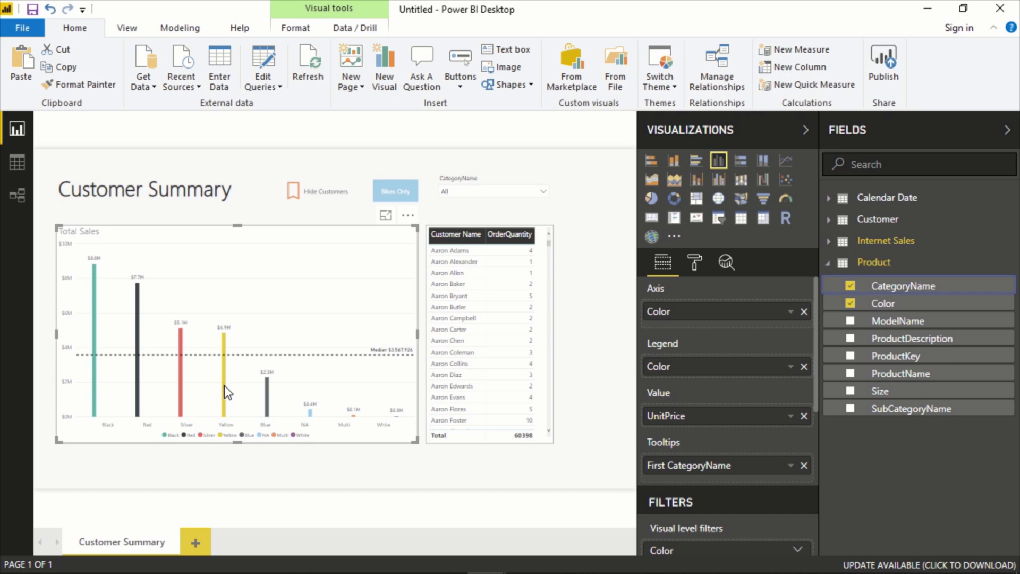
mouse_move(224, 375)
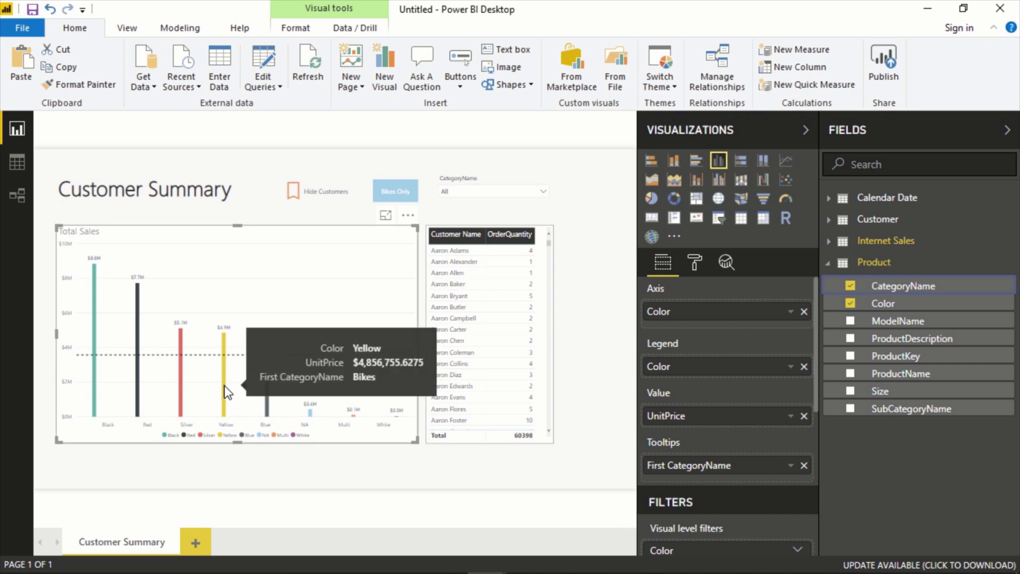
double_click(689, 464)
text(CategoryName)
key(Return)
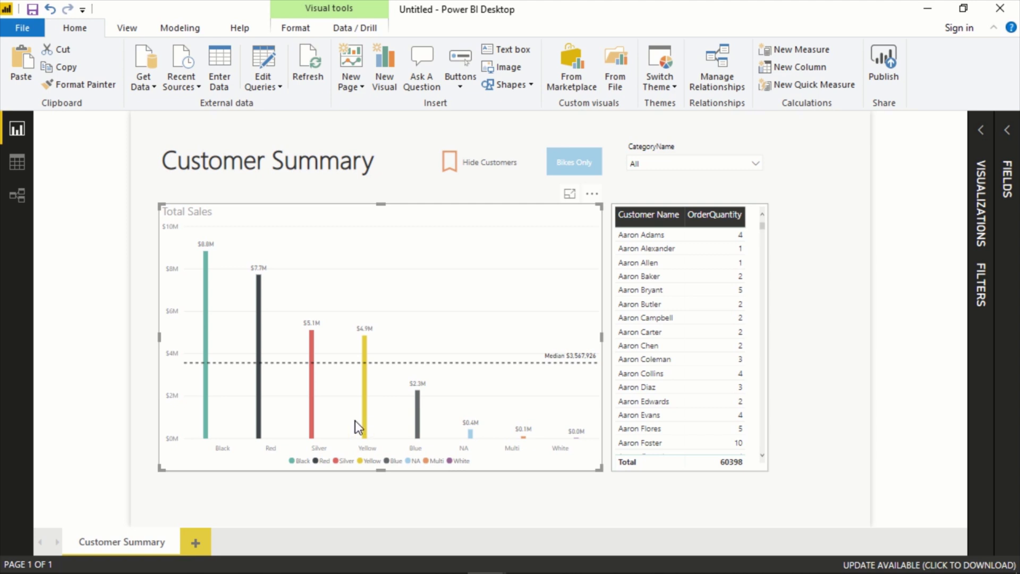
- Set the X-Axis minimum category width to 65 and maximum bar size to 17%
click(981, 203)
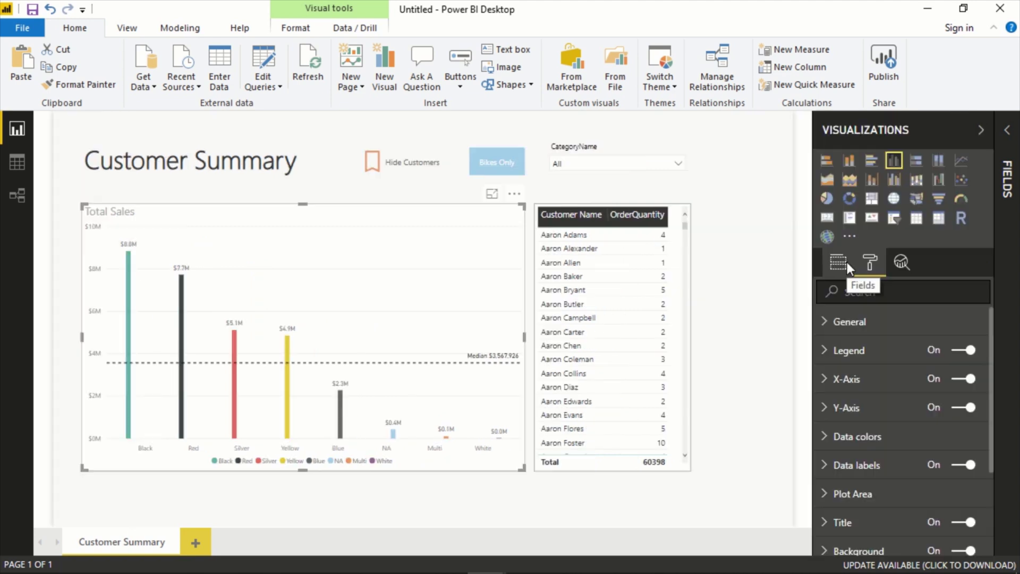
click(858, 386)
click(859, 385)
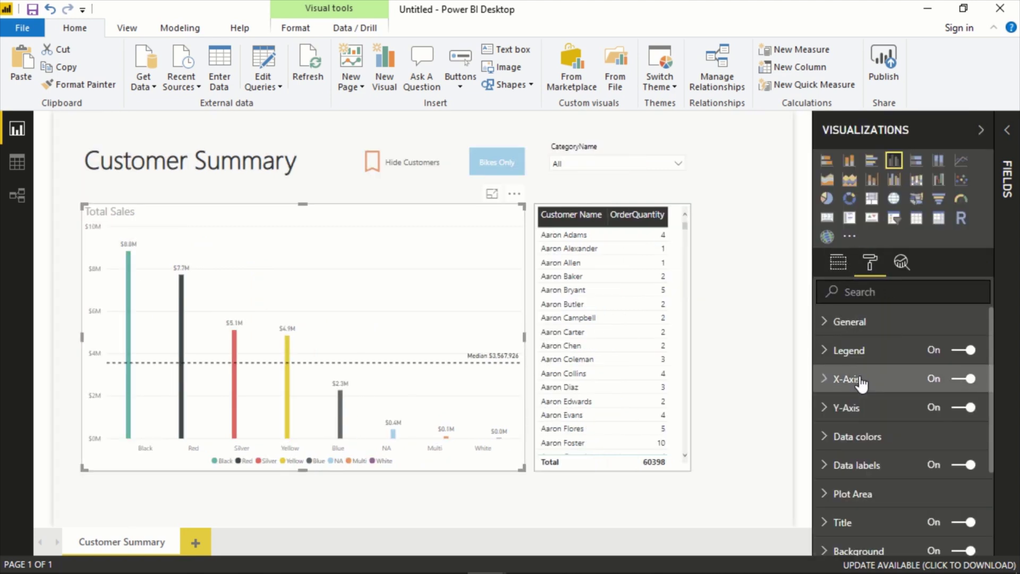
click(859, 383)
scroll(877, 383, down, 3)
scroll(914, 394, down, 2)
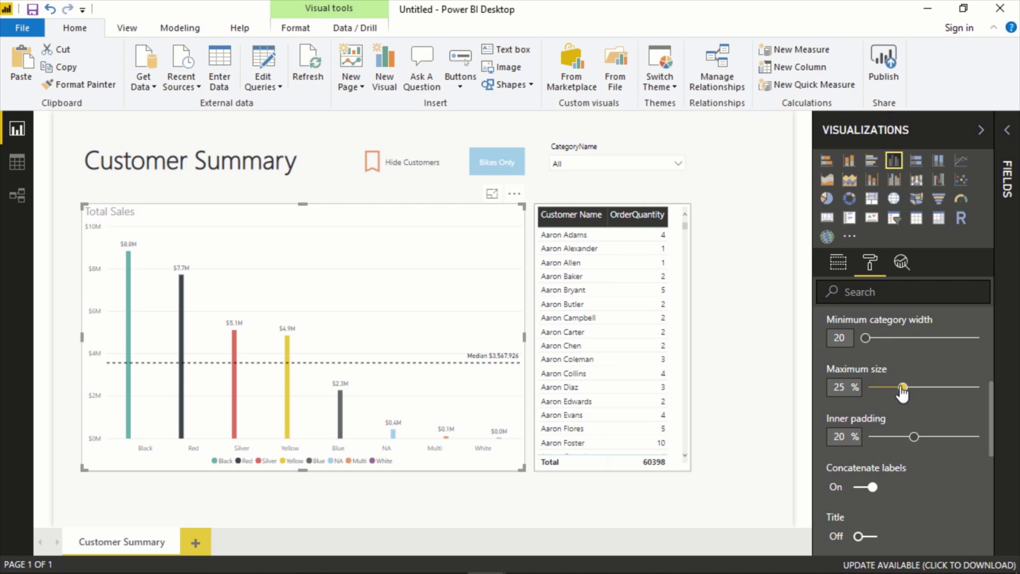
drag(865, 337, 945, 338)
mouse_move(903, 387)
mouse_down()
mouse_move(968, 388)
mouse_move(879, 388)
mouse_up()
drag(944, 337, 897, 344)
- Remove Color from the Total Sales chart's legend
click(837, 263)
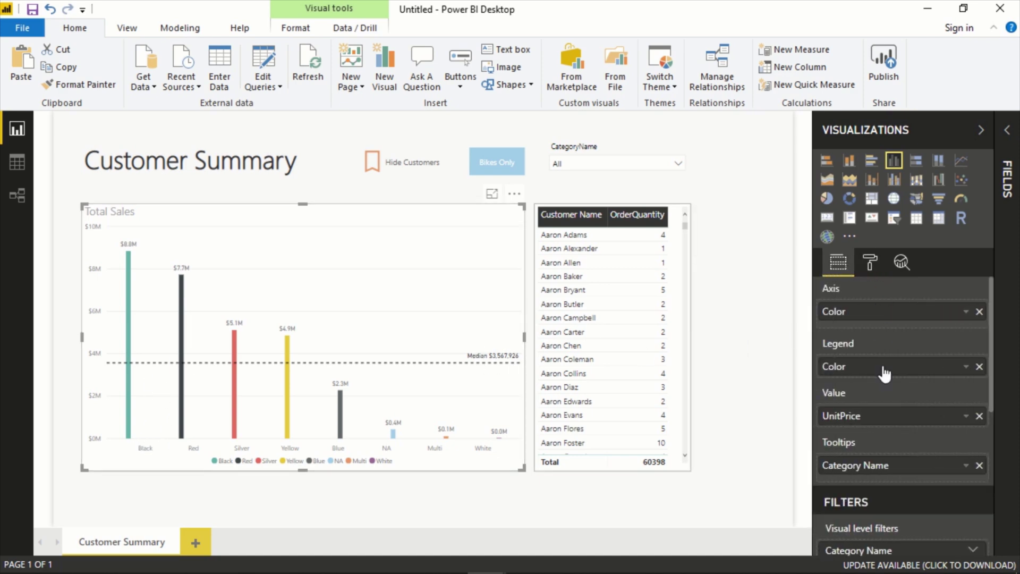
click(979, 367)
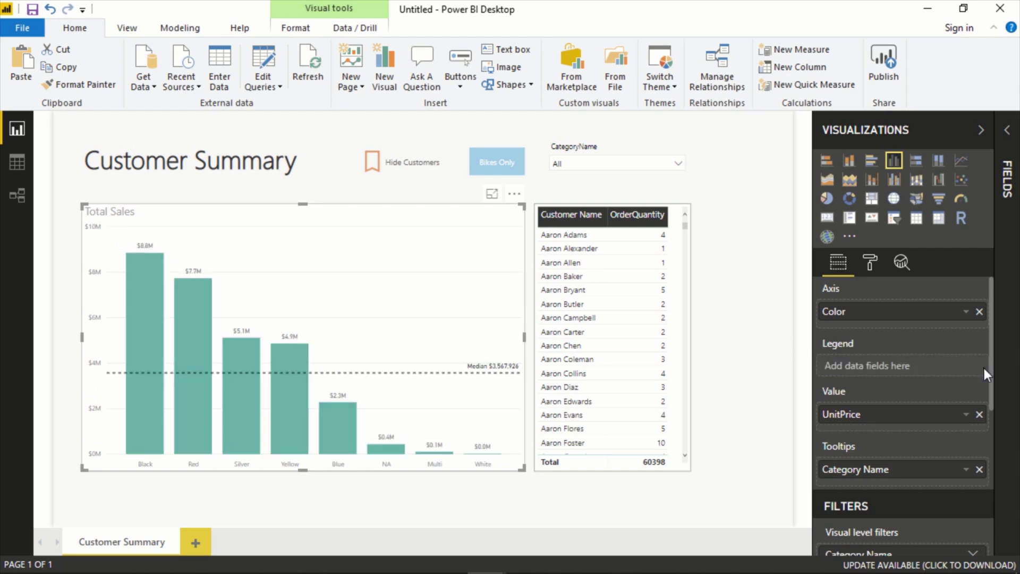
click(874, 265)
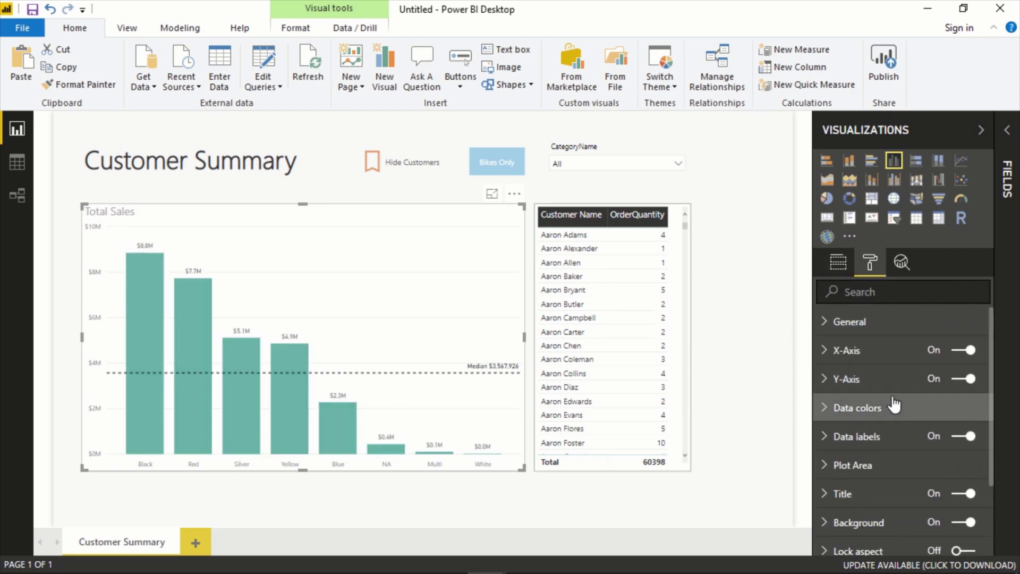
click(854, 358)
scroll(885, 412, down, 5)
scroll(885, 412, up, 2)
- Try several inner padding slider positions, then enter 22% inner padding
mouse_move(912, 487)
mouse_down()
mouse_move(903, 488)
mouse_move(978, 491)
mouse_move(897, 495)
mouse_up()
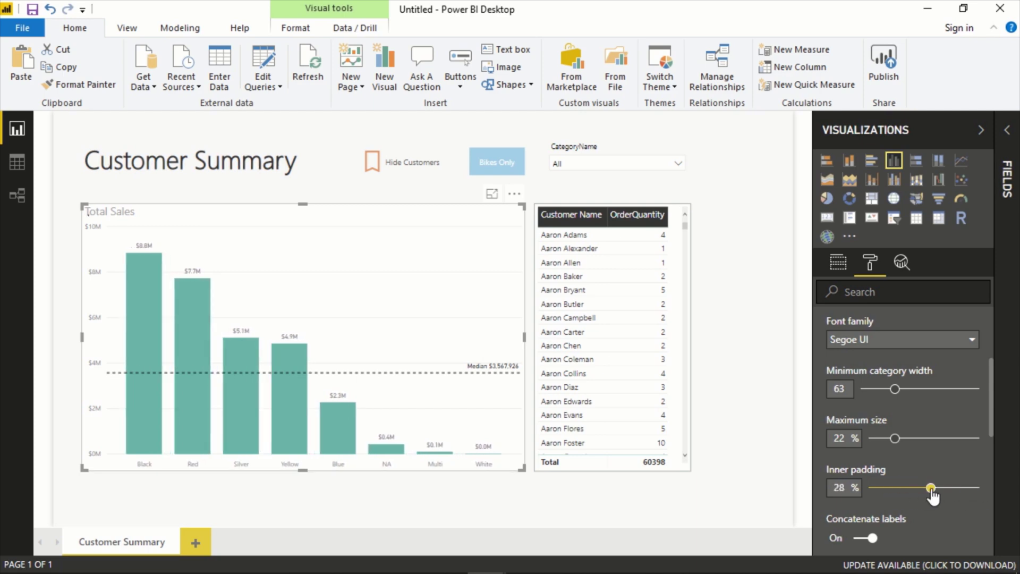
drag(898, 494, 909, 488)
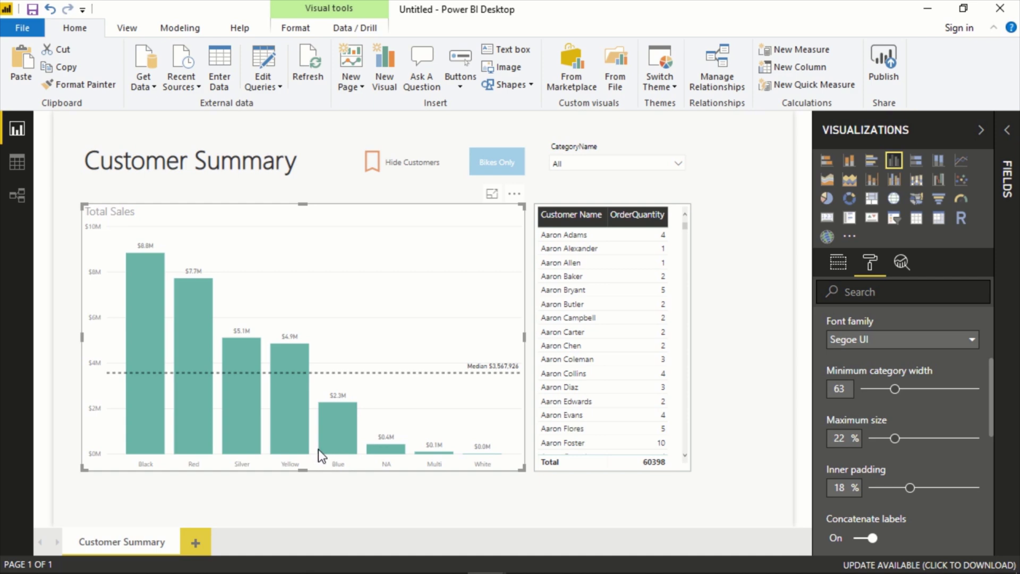
mouse_move(909, 487)
mouse_down()
mouse_move(944, 495)
mouse_move(861, 486)
mouse_move(974, 488)
mouse_up()
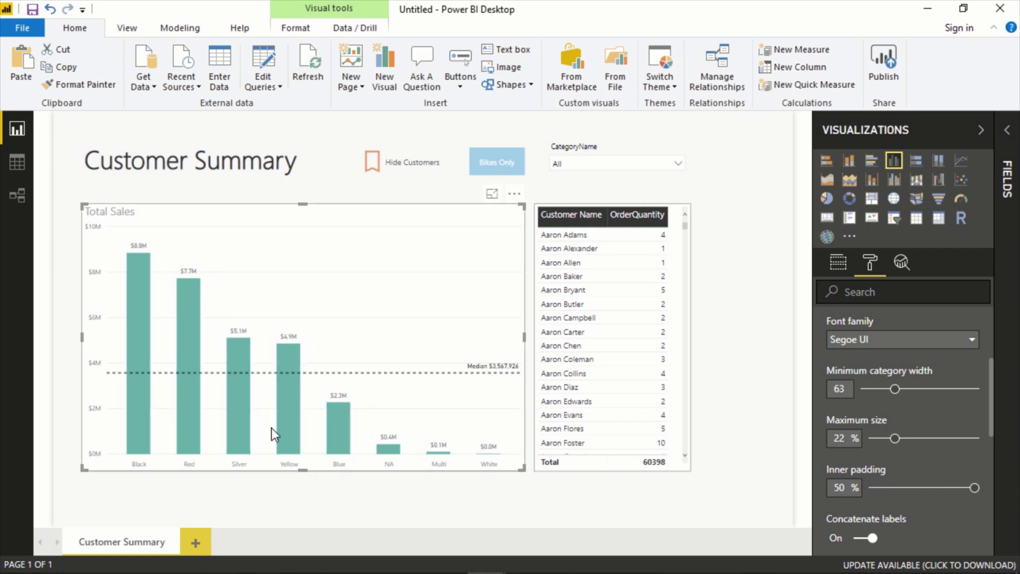
double_click(836, 487)
text(22)
key(Return)
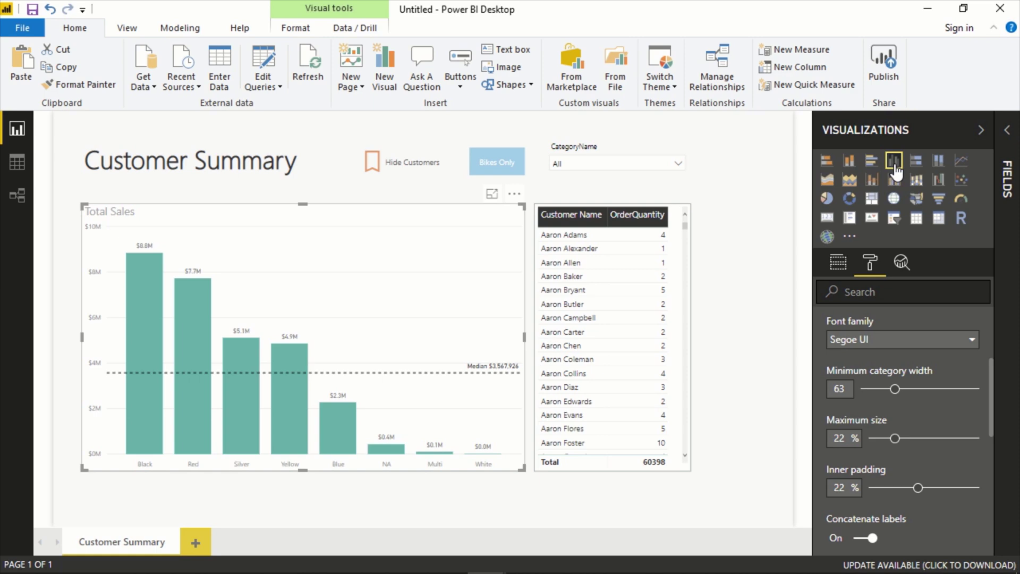
- Switch Total Sales to a stacked column chart with Product Color in the Legend well
click(849, 162)
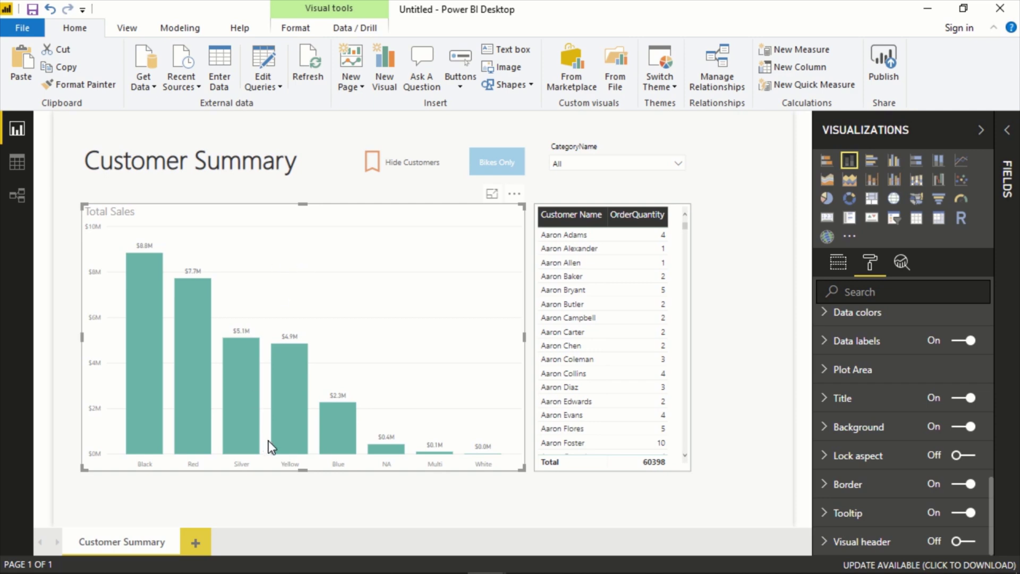
click(837, 262)
click(1008, 179)
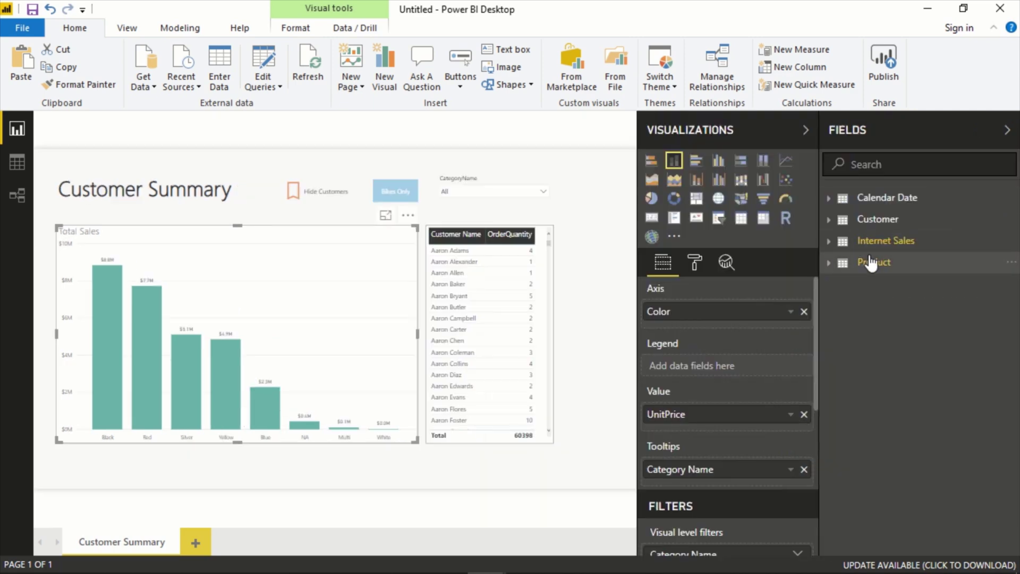
click(848, 262)
drag(880, 319, 692, 365)
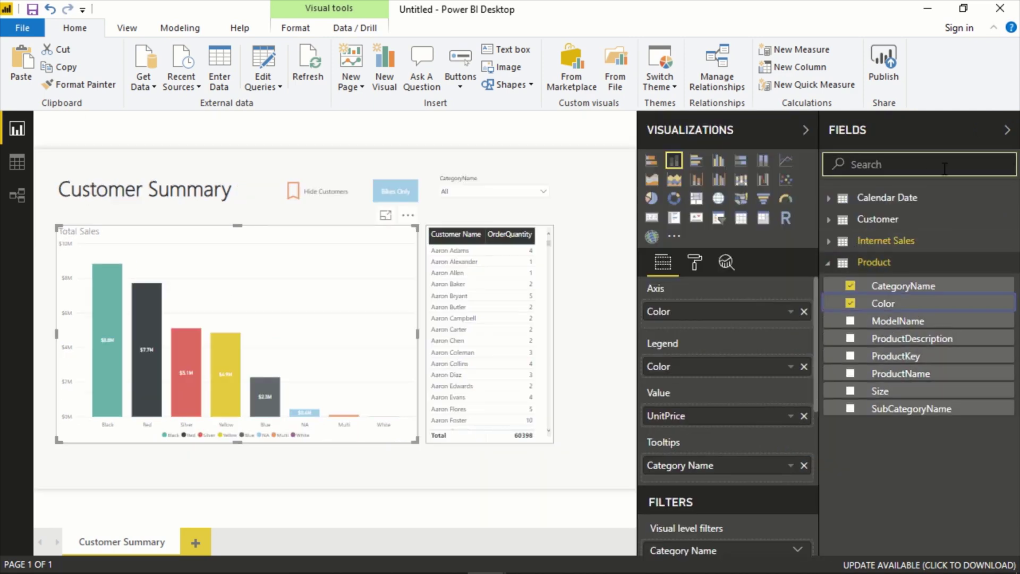
click(1008, 129)
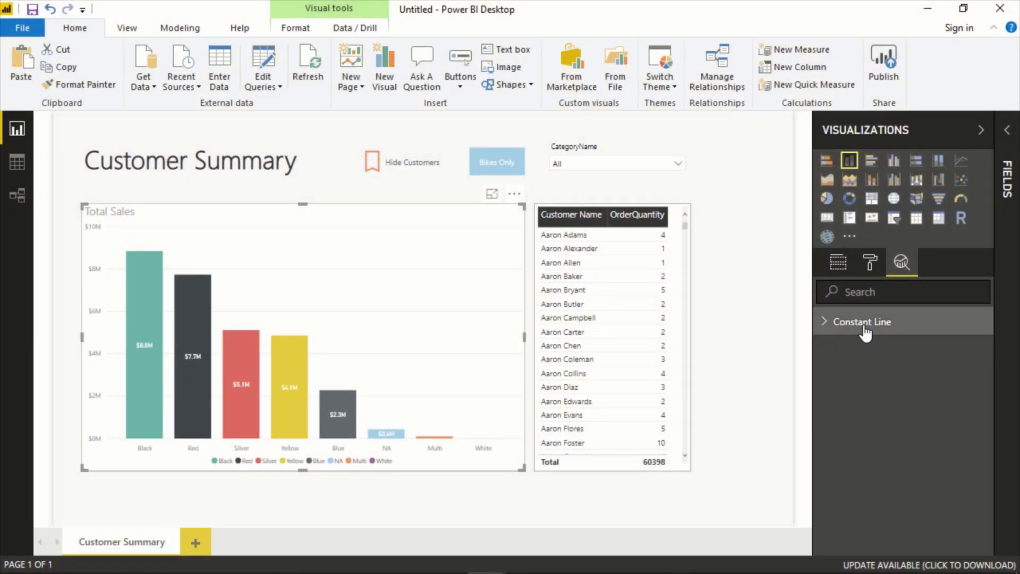
- Add a constant line named Target with value 5,000,000
click(864, 332)
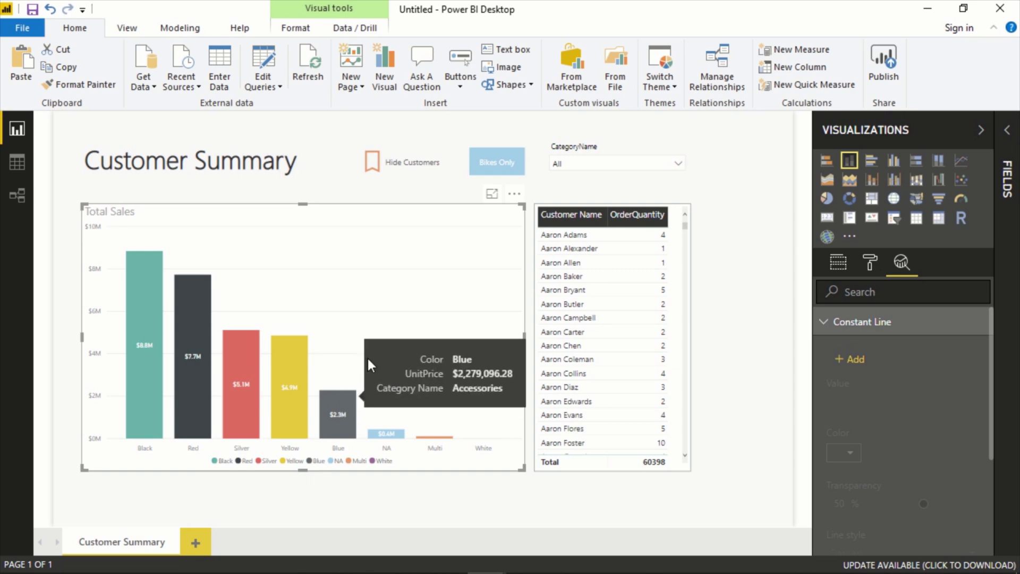
click(853, 359)
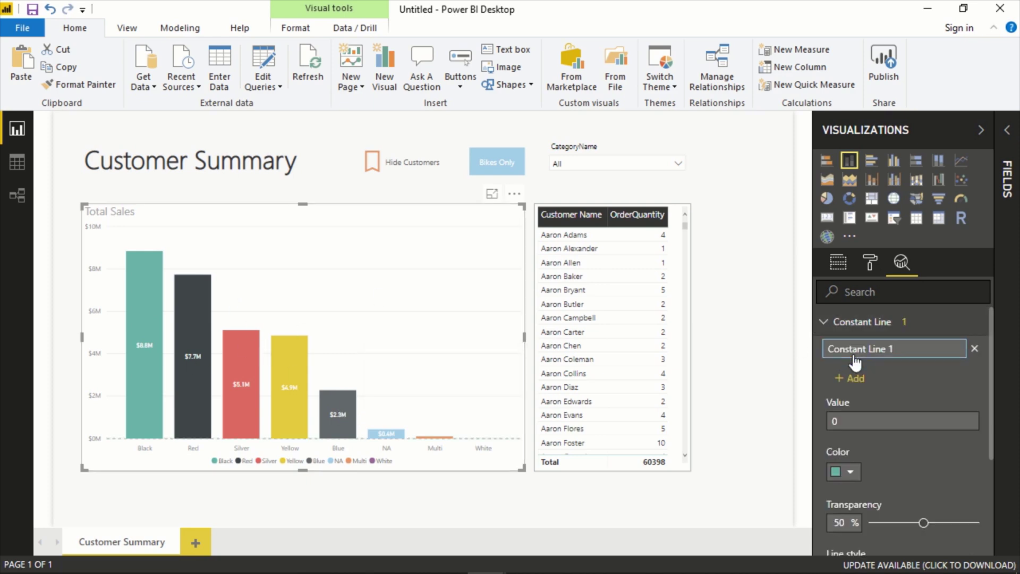
click(904, 350)
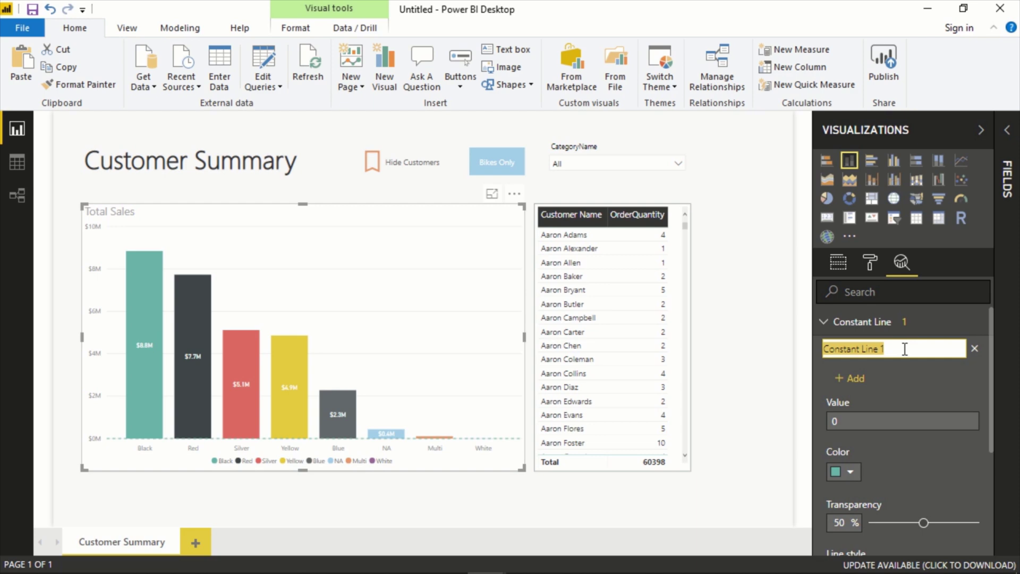
text(Target)
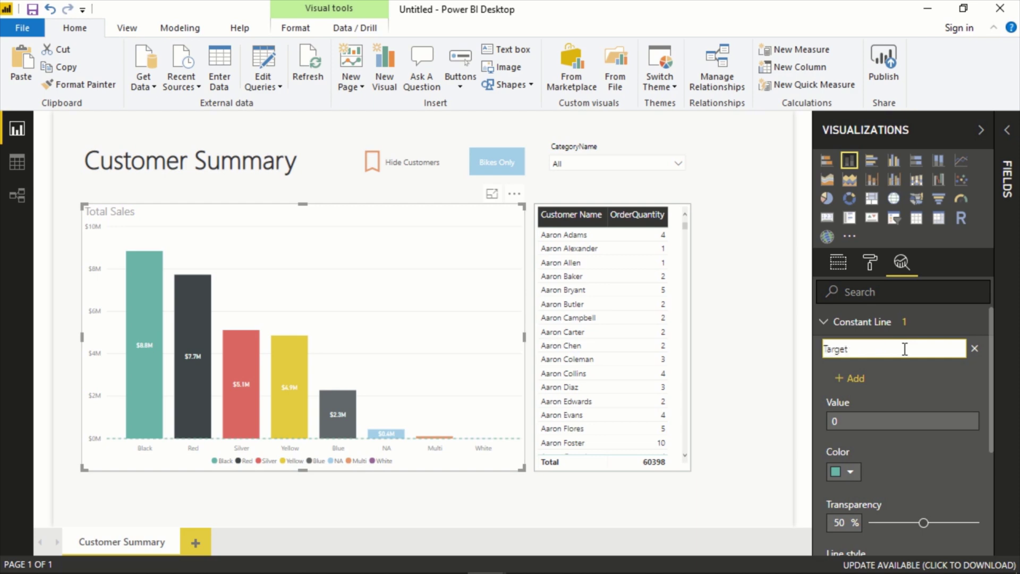
key(Tab)
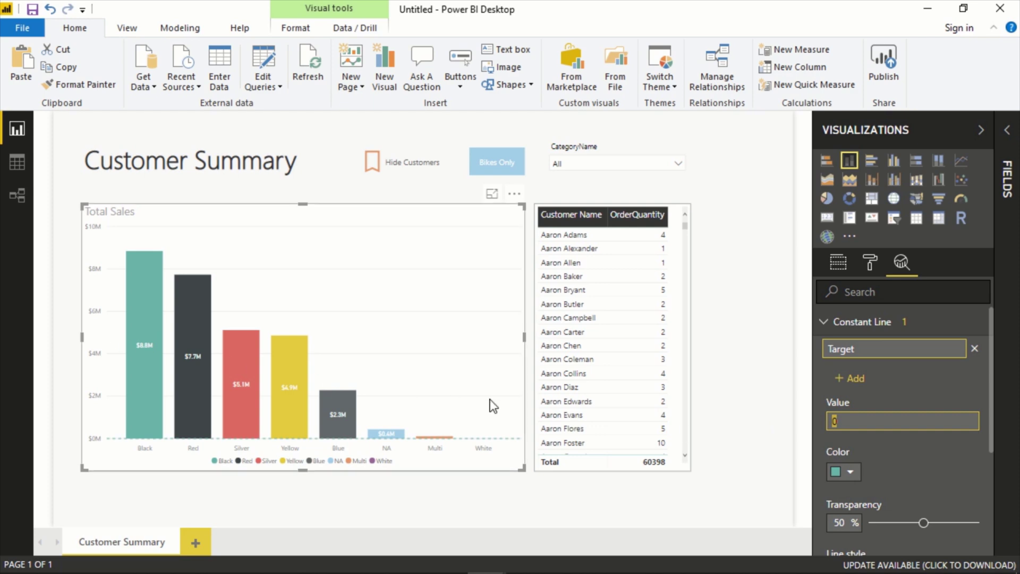
text(5000000)
scroll(898, 439, down, 2)
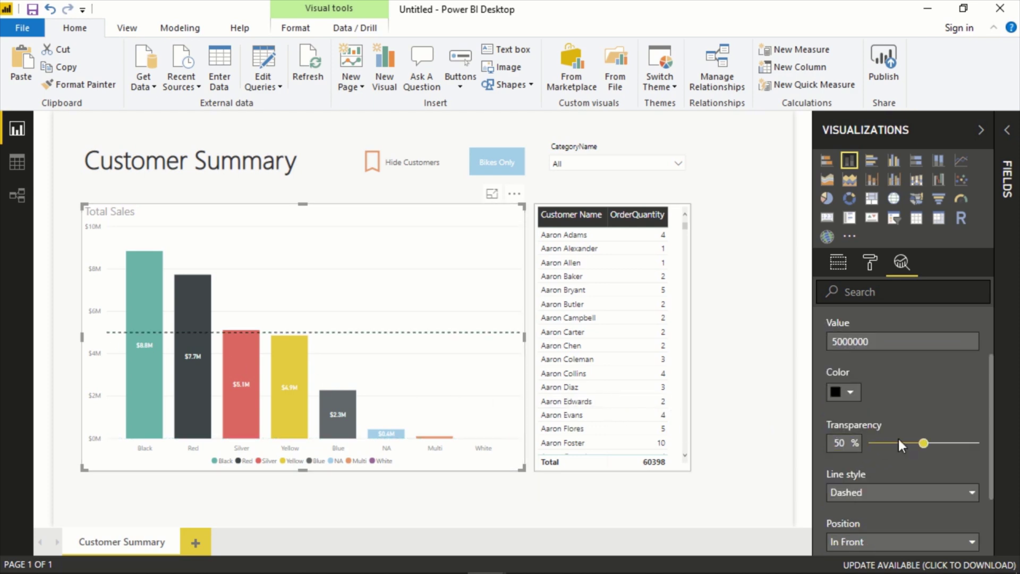
scroll(877, 467, down, 1)
scroll(877, 465, down, 1)
- Give the Target line a black Name and Value label positioned on the right
click(873, 498)
scroll(872, 478, down, 1)
scroll(865, 446, down, 1)
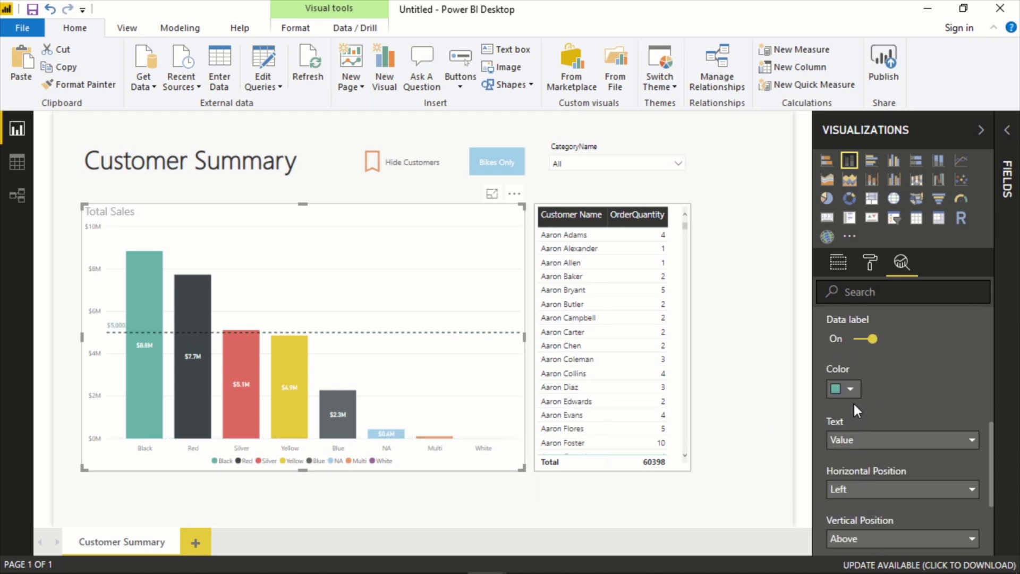
click(849, 389)
click(837, 238)
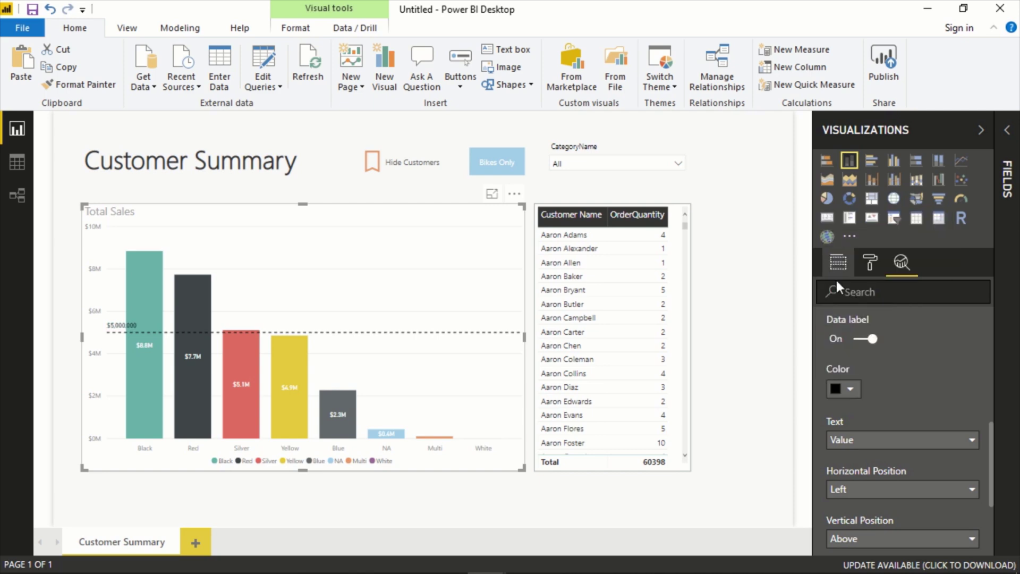
click(861, 440)
click(865, 493)
scroll(861, 478, down, 1)
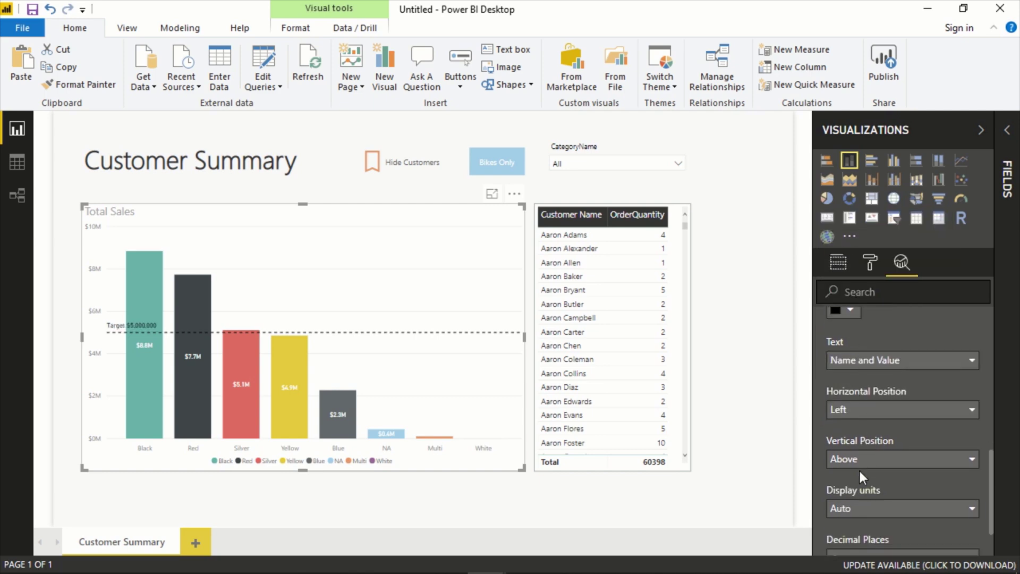
click(861, 410)
click(860, 446)
click(908, 321)
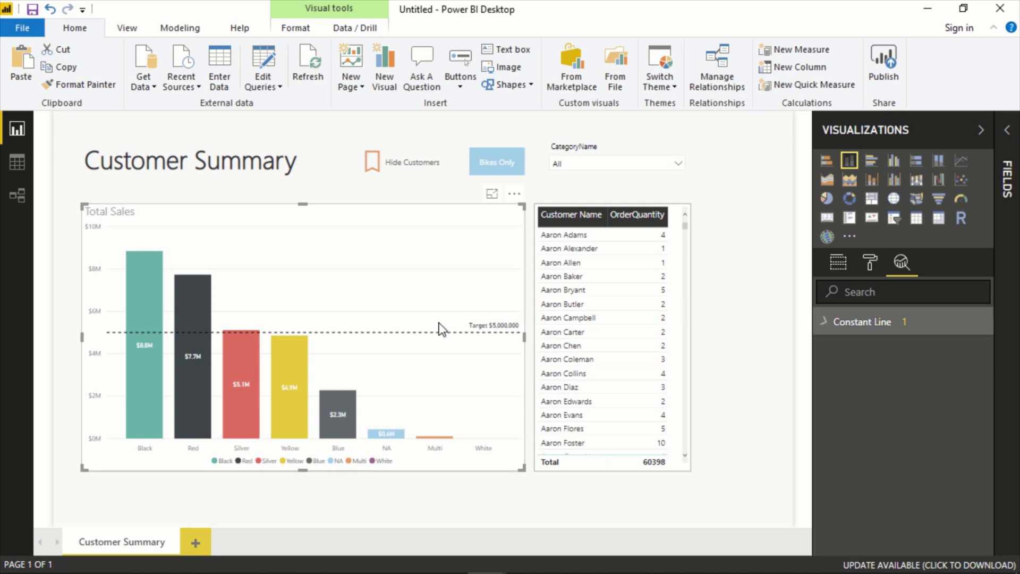
mouse_move(192, 356)
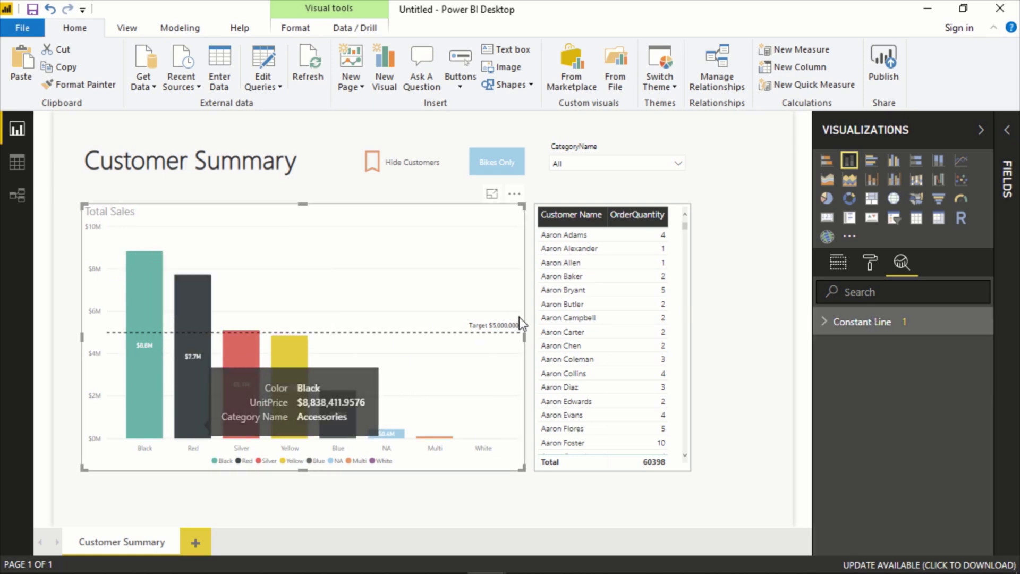
click(610, 164)
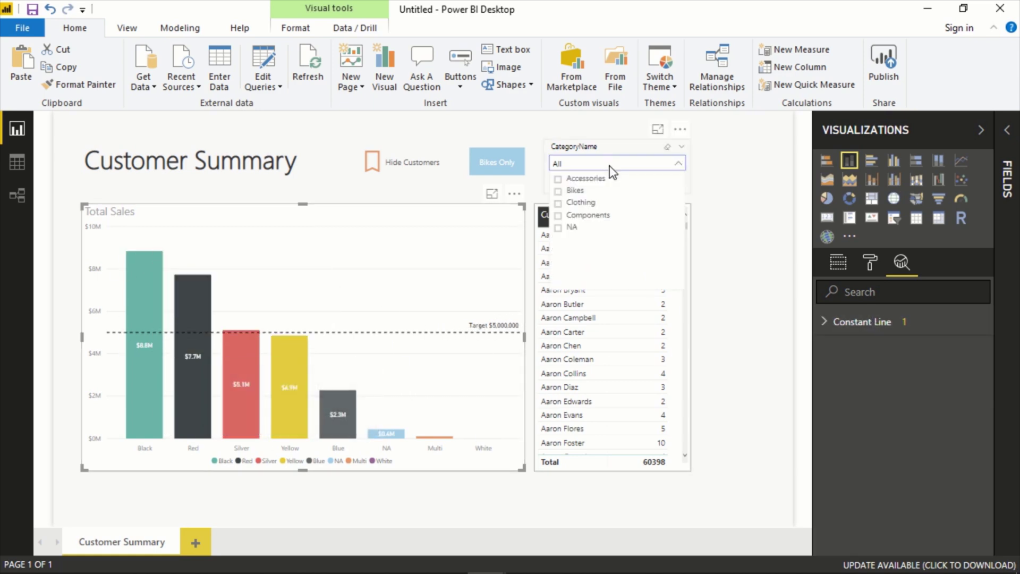
click(581, 202)
click(580, 203)
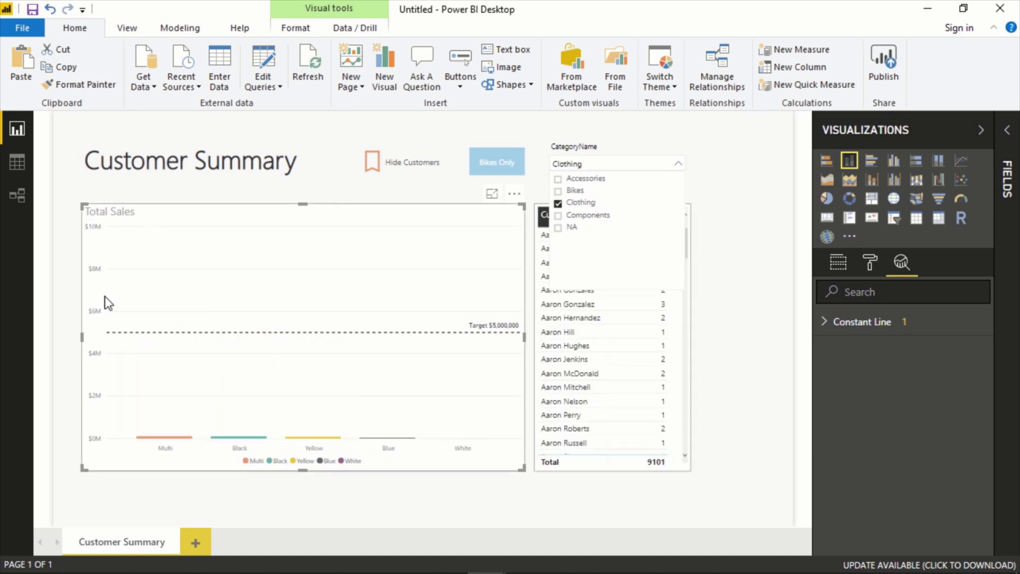
click(567, 203)
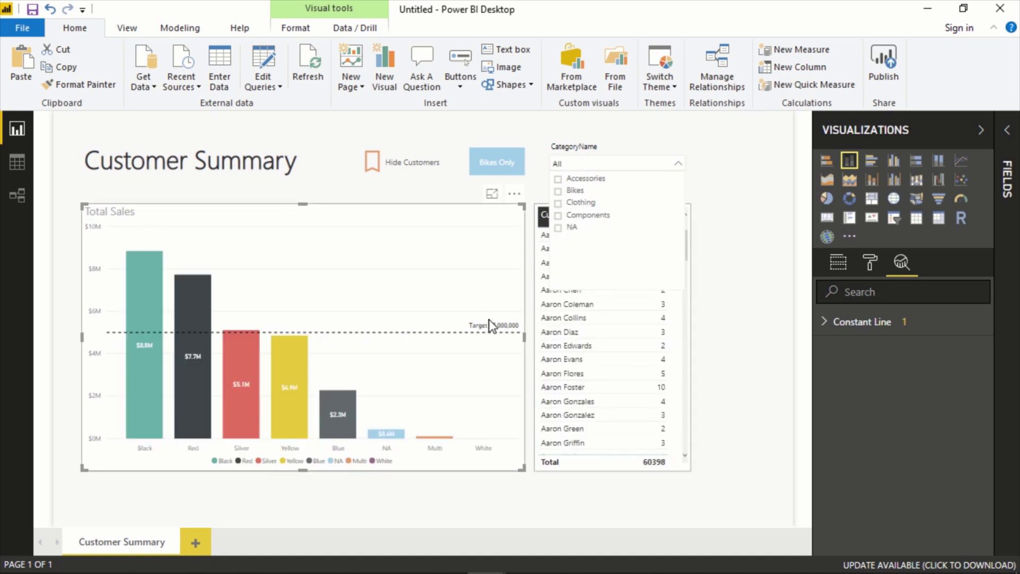
click(581, 215)
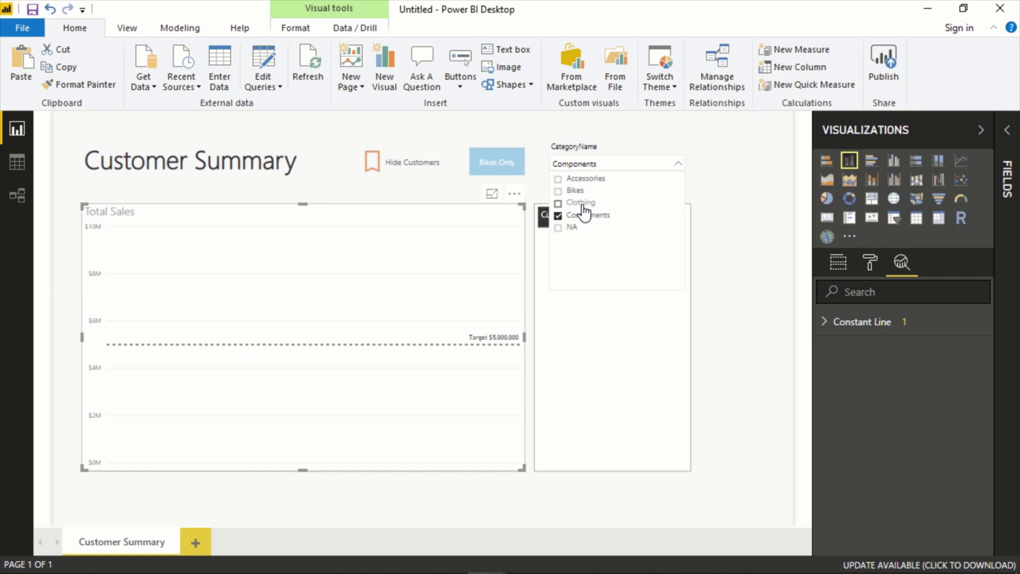
ctrl+click(581, 204)
ctrl+click(581, 204)
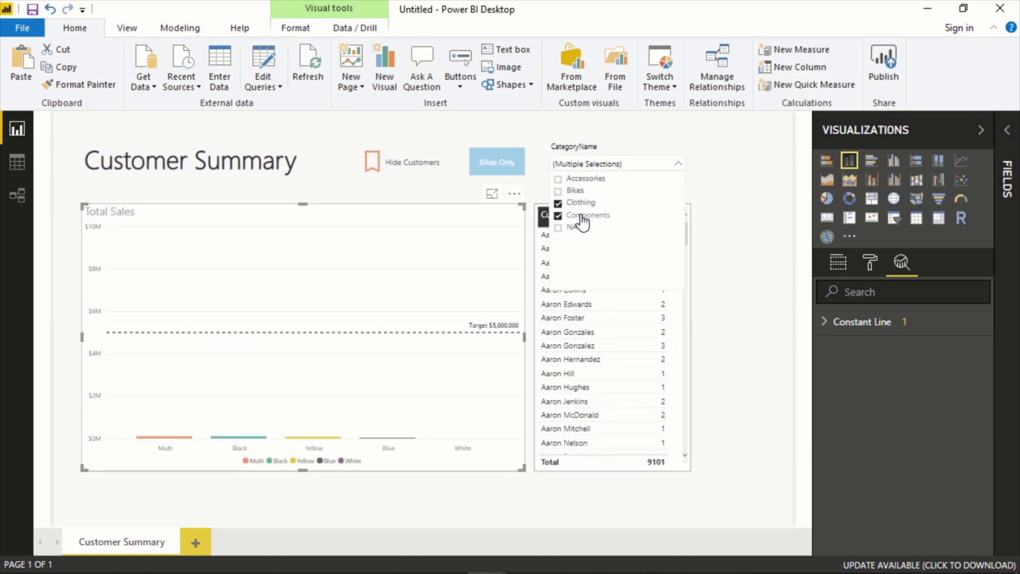
ctrl+click(581, 215)
click(577, 191)
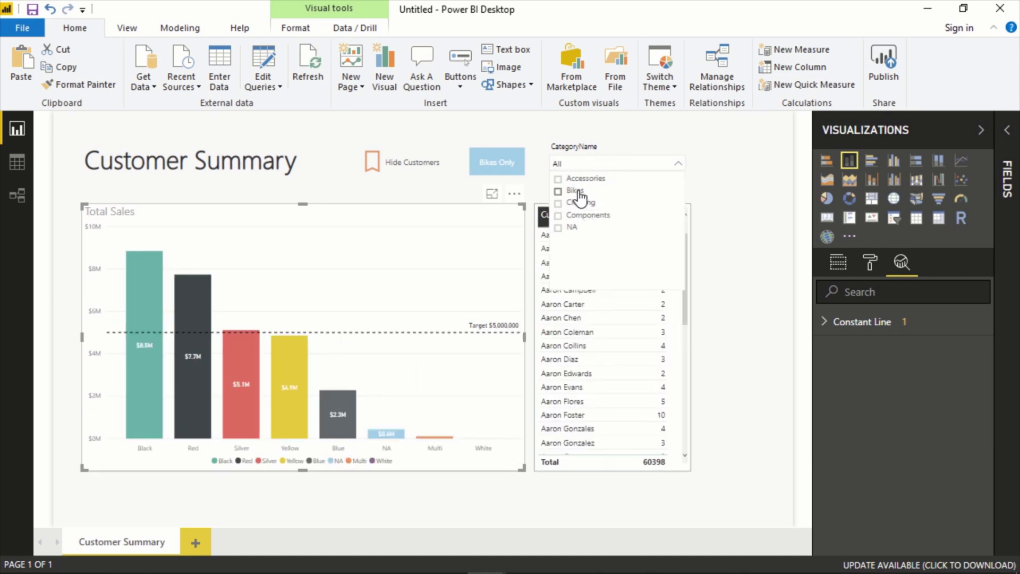
- Switch the Legend toggle off in the Total Sales chart's Format settings
click(574, 166)
click(981, 129)
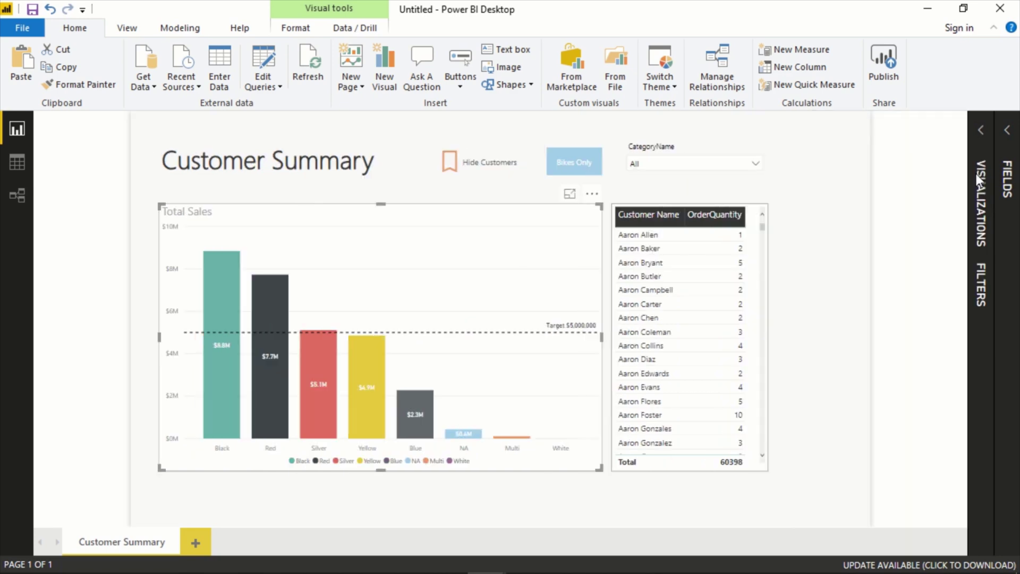
click(979, 179)
click(870, 262)
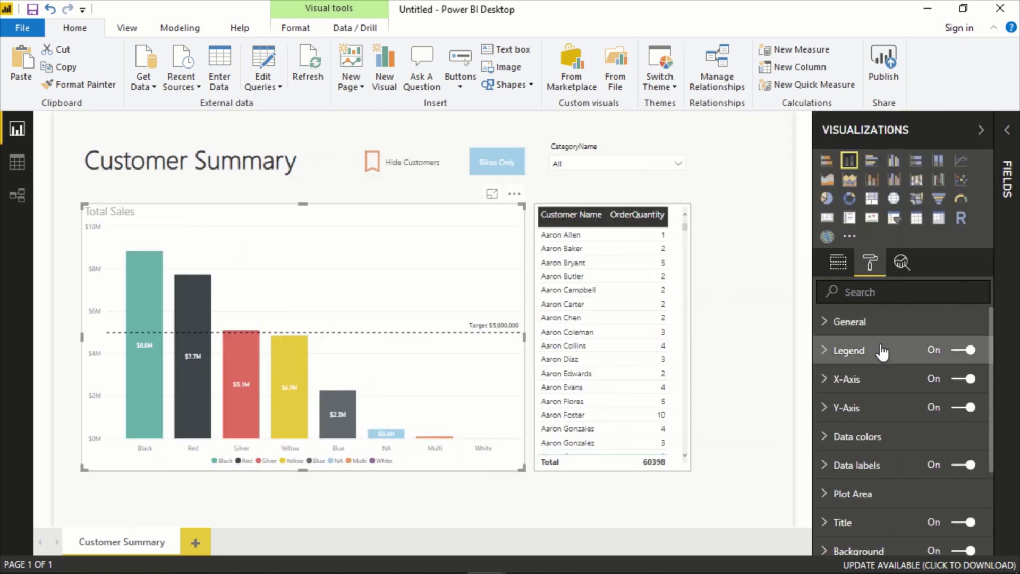
click(963, 350)
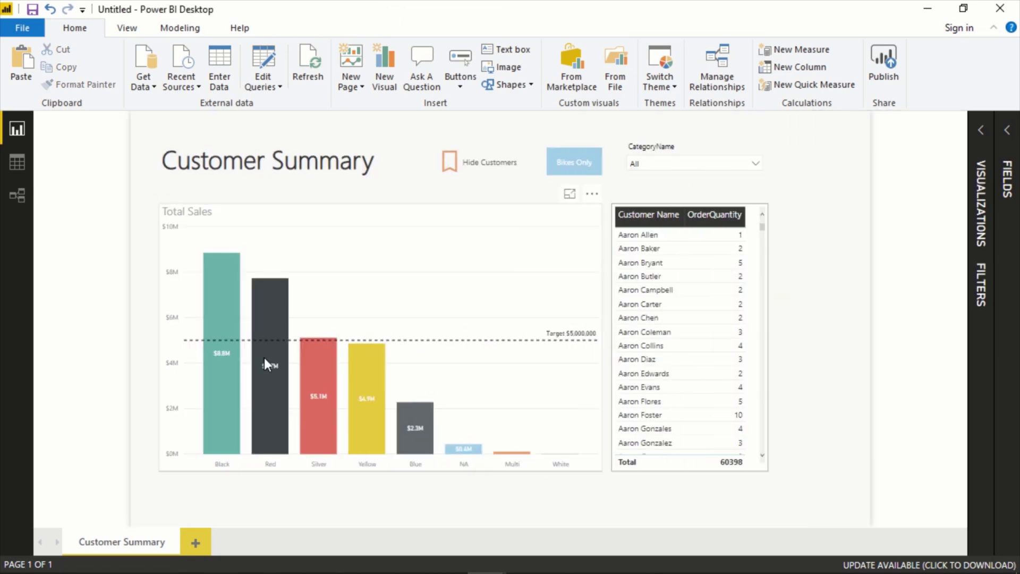